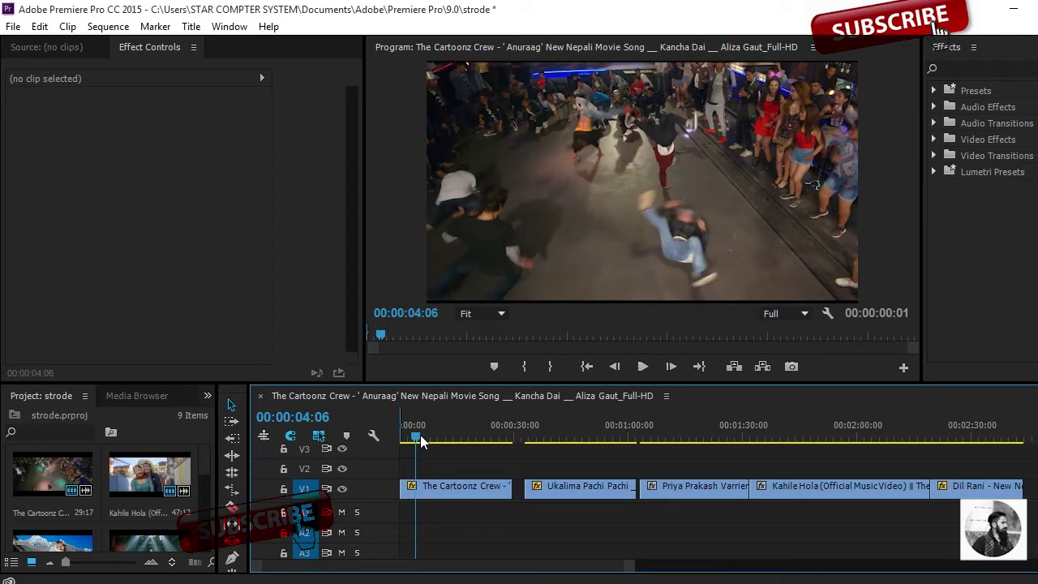
- Scrub the playhead to 00:00:10:00 in the opening Cartoonz Crew clip on V1
mouse_move(421, 441)
mouse_down()
mouse_move(474, 445)
mouse_move(438, 444)
mouse_up()
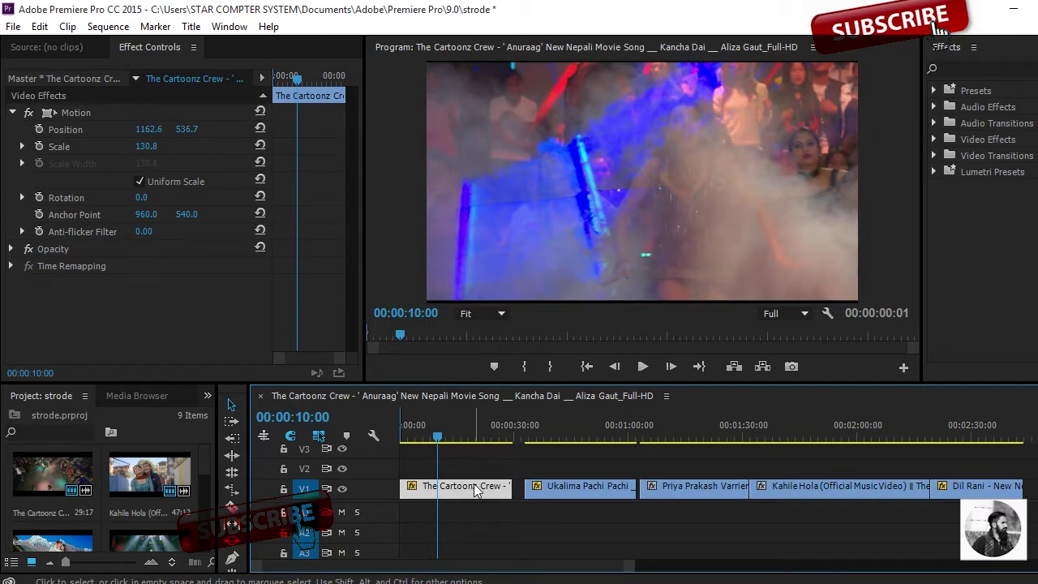
- Alt-drag a copy of the first V1 clip onto V2 and set its speed to 90%
drag(476, 489, 478, 471)
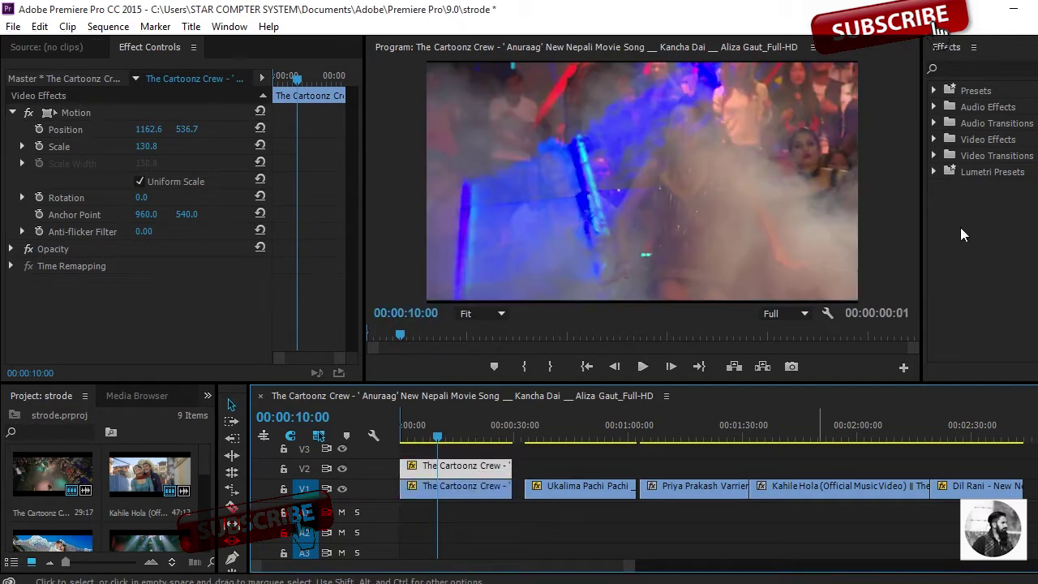
right_click(463, 470)
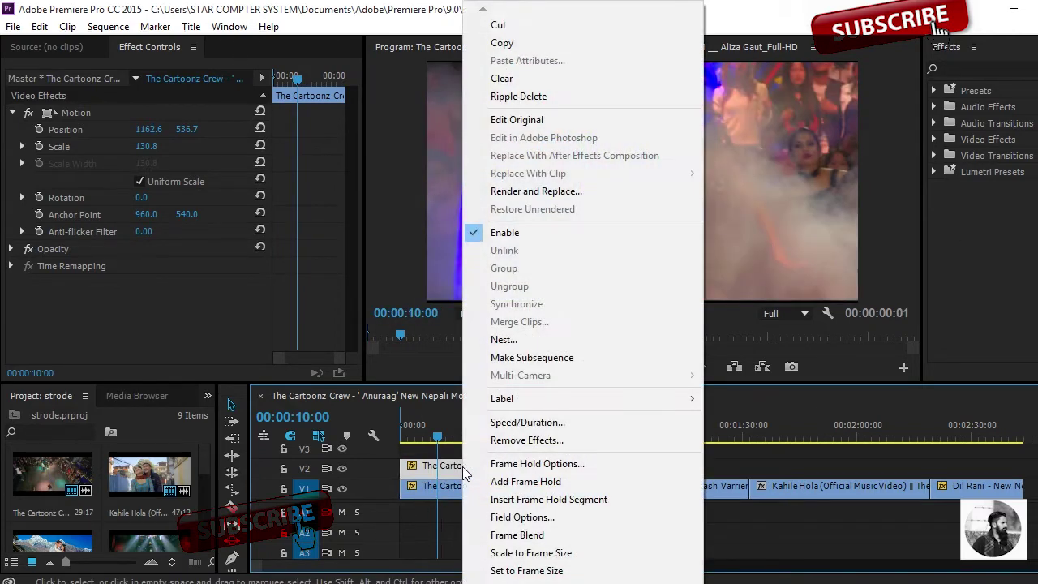
click(517, 423)
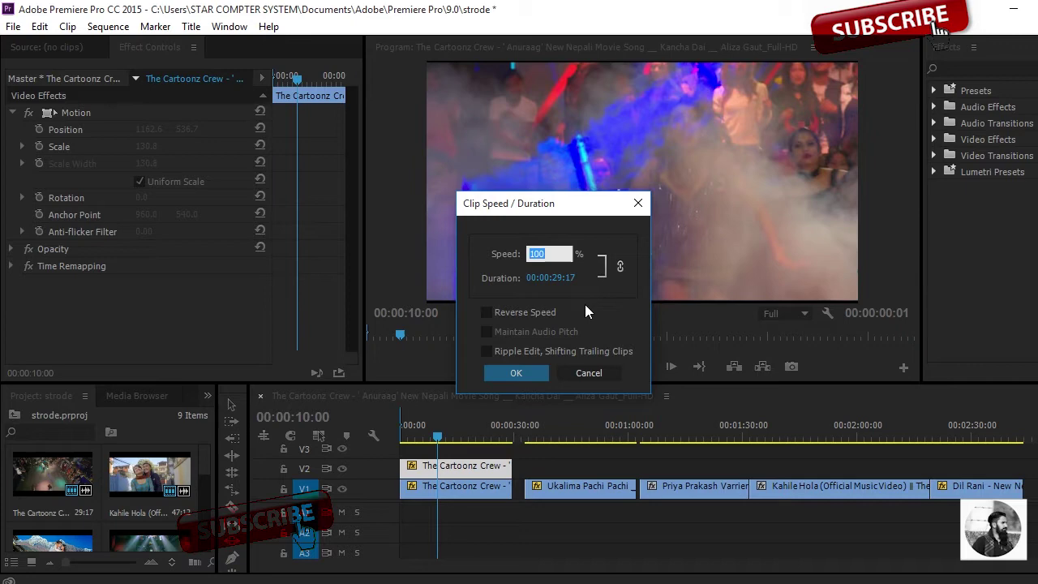
text(90)
key(Return)
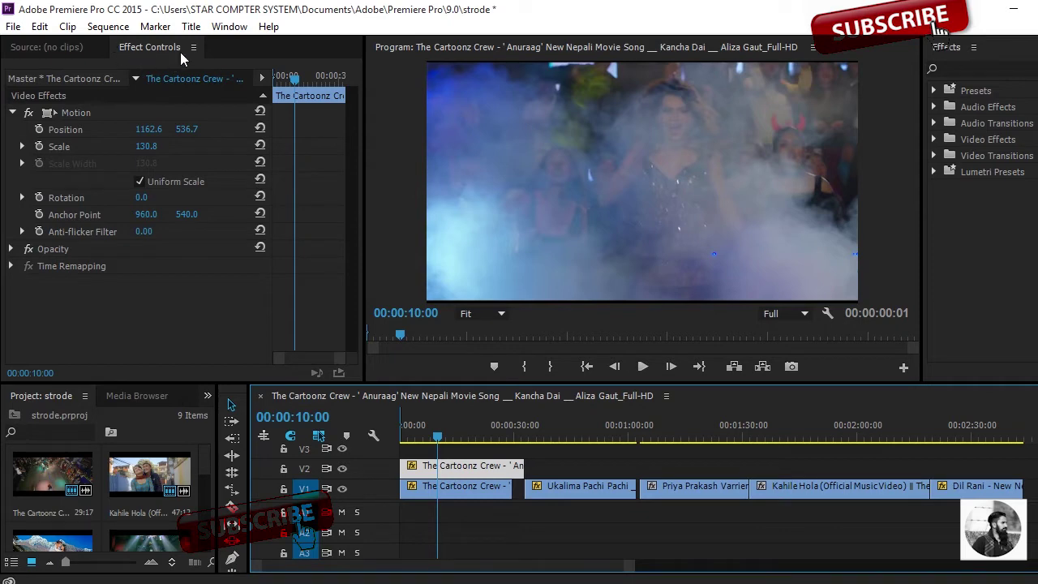
- Set the V2 copy's Opacity to 50% and preview at 00:00:07:06
click(11, 249)
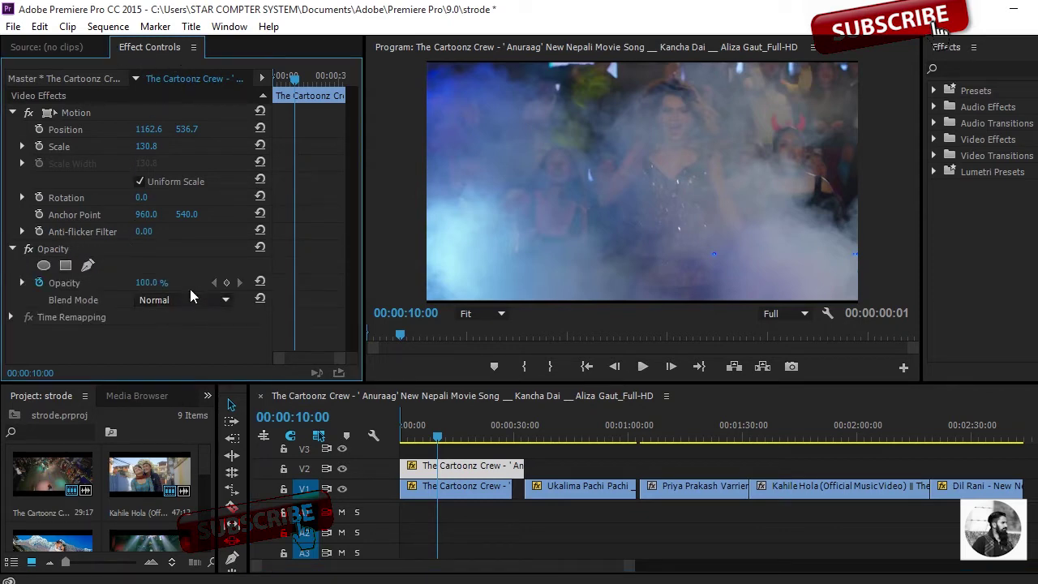
click(172, 283)
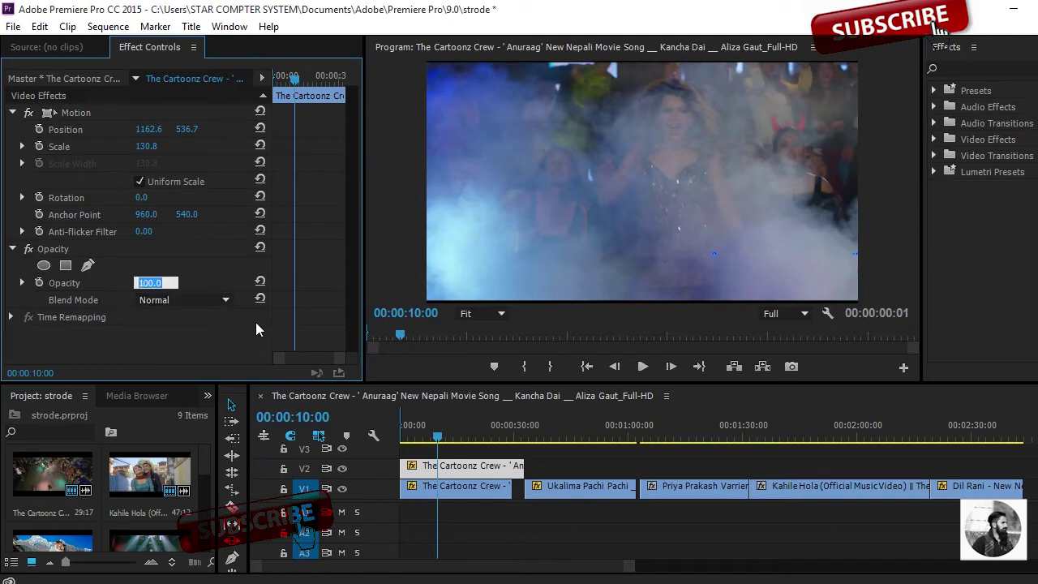
text(50)
click(422, 436)
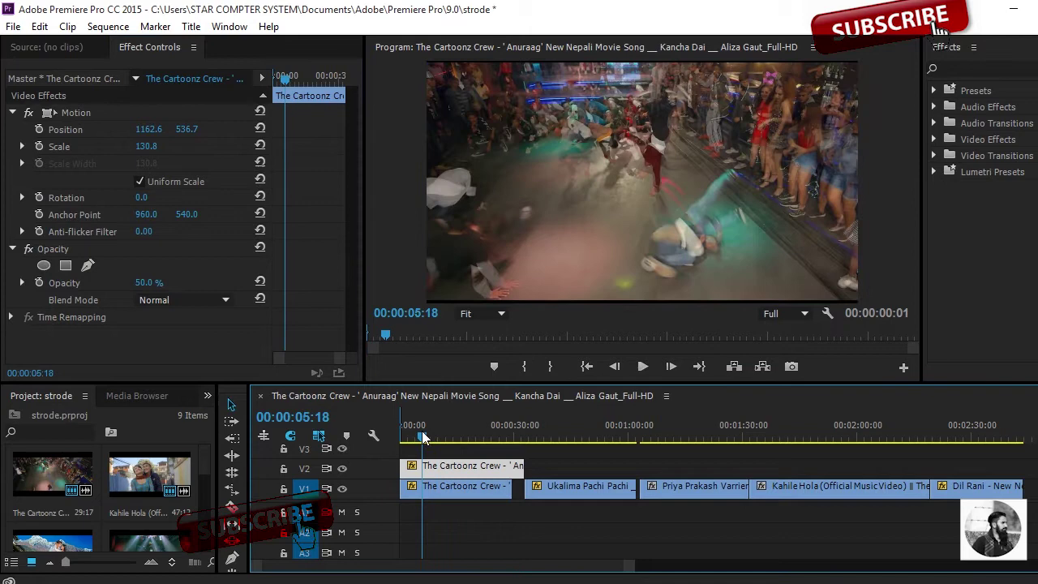
drag(421, 436, 428, 436)
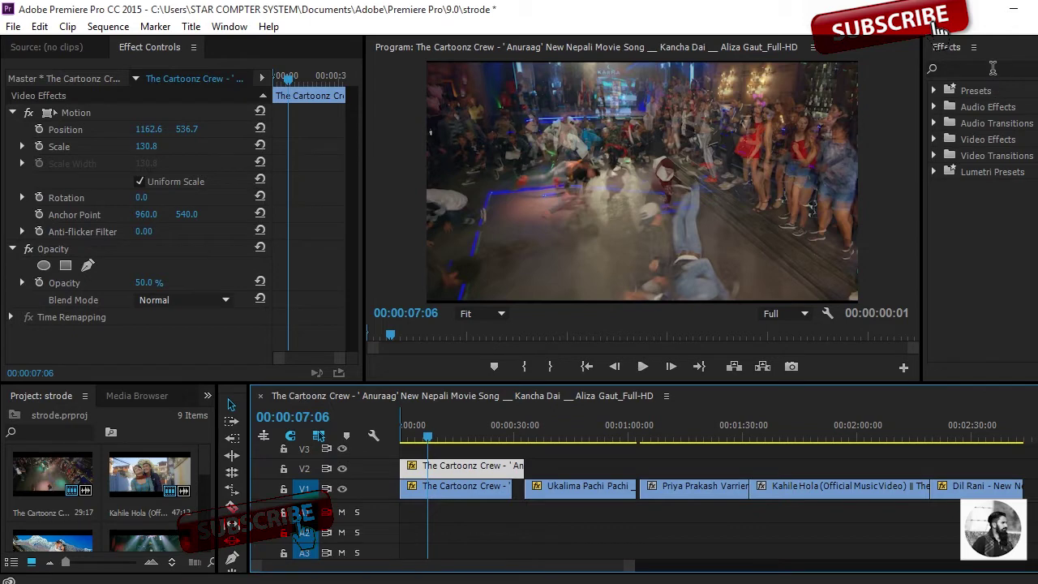
- Search Effects for 'channel blu' and drag Channel Blur onto the V2 clip
click(992, 68)
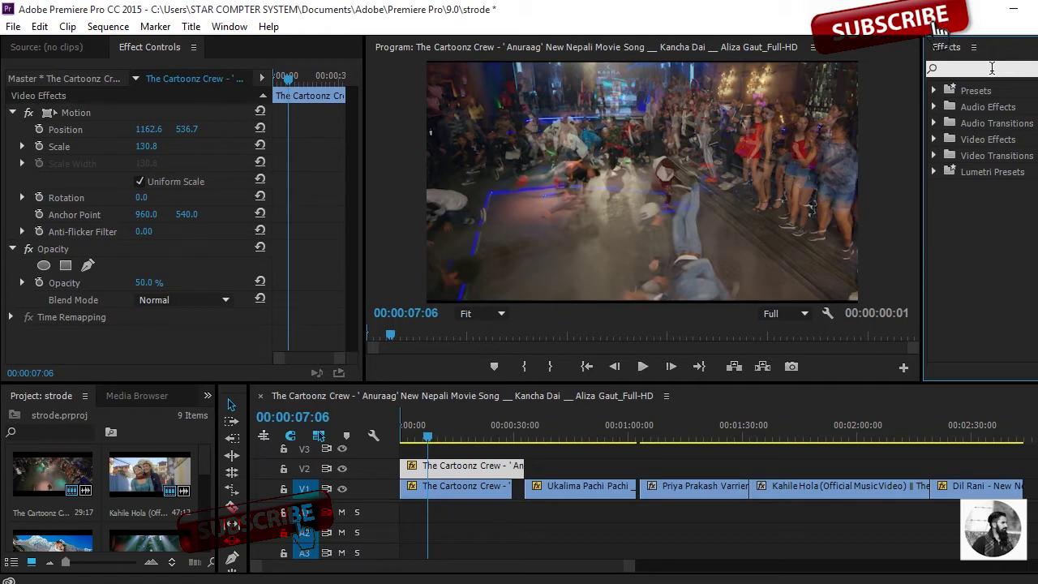
text(ch)
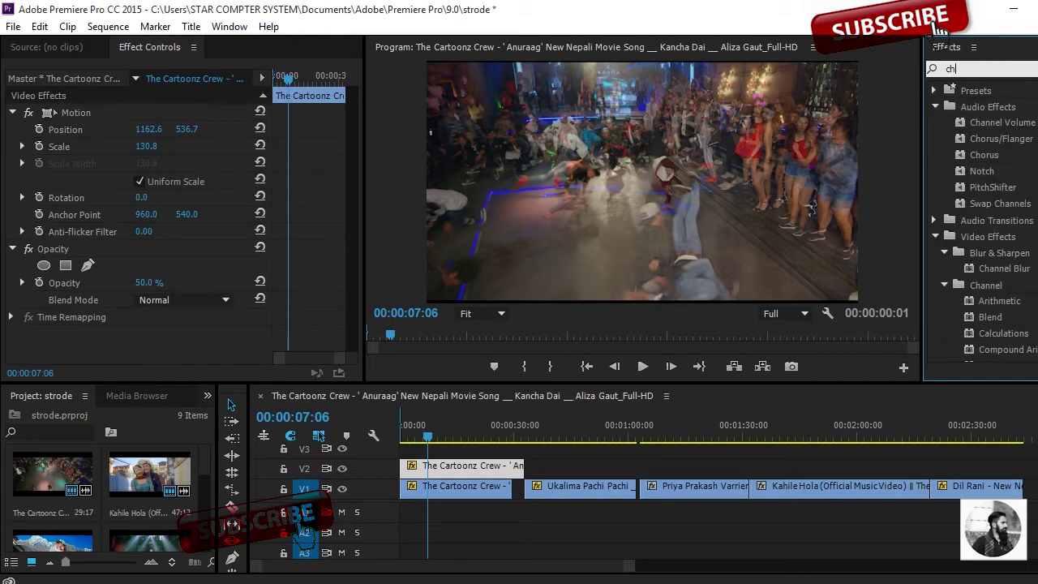
text(annel blur)
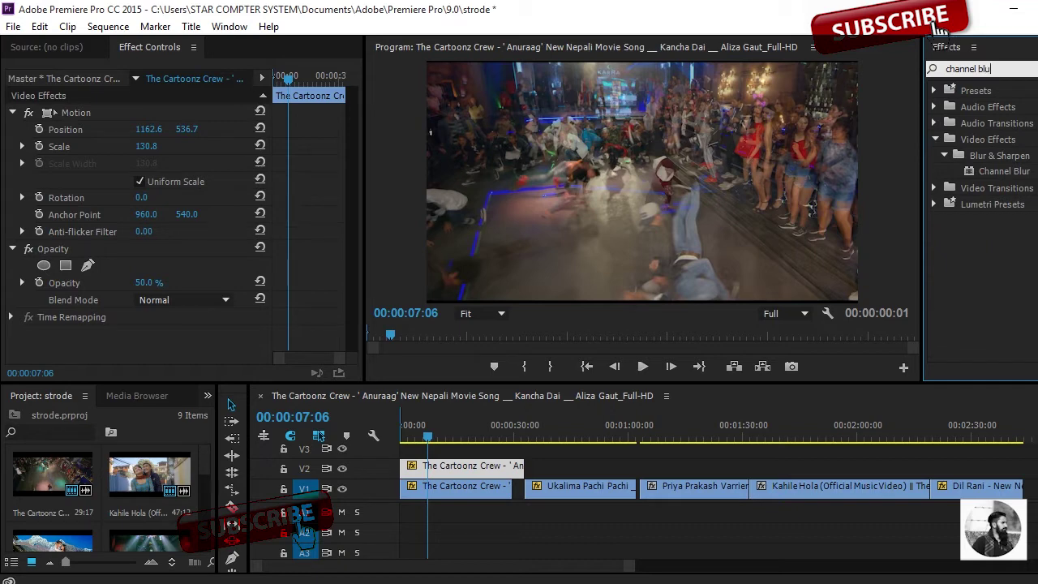
click(1008, 177)
drag(1008, 177, 492, 463)
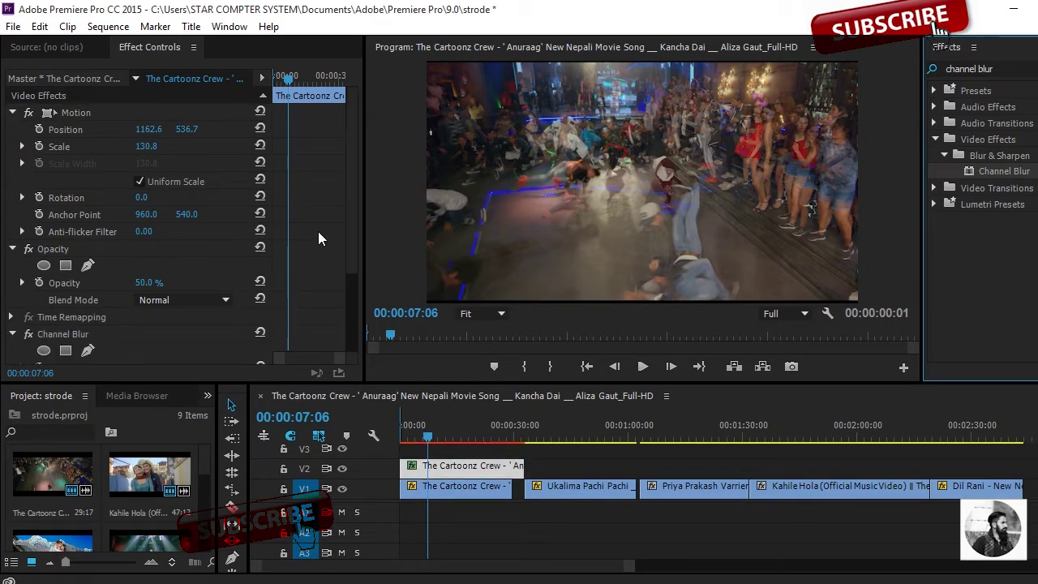
- Set Channel Blur to Red 150, Green about 173 and Blue 7, then preview at 00:00:05:08
scroll(318, 231, down, 5)
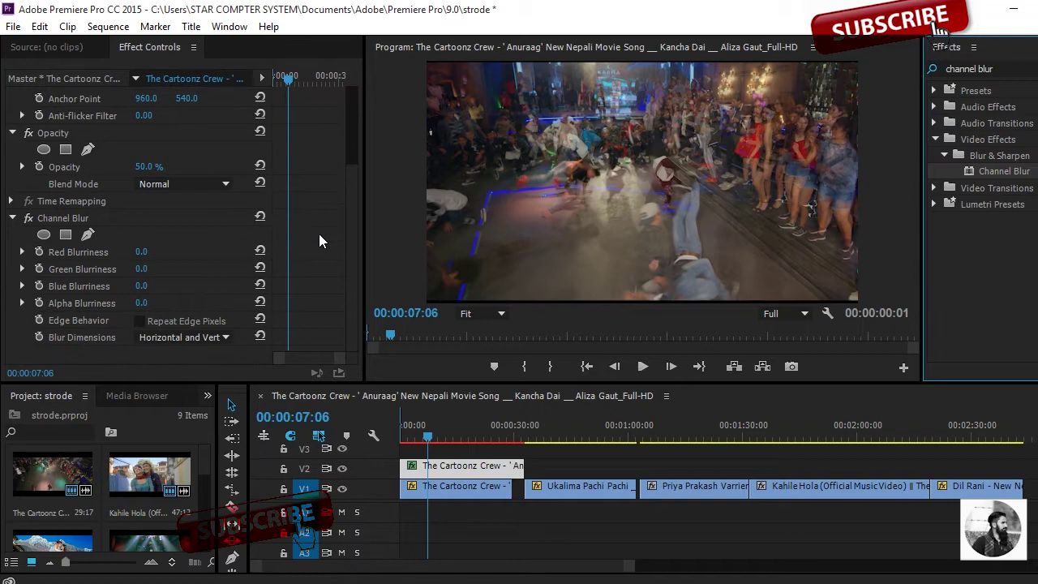
click(141, 252)
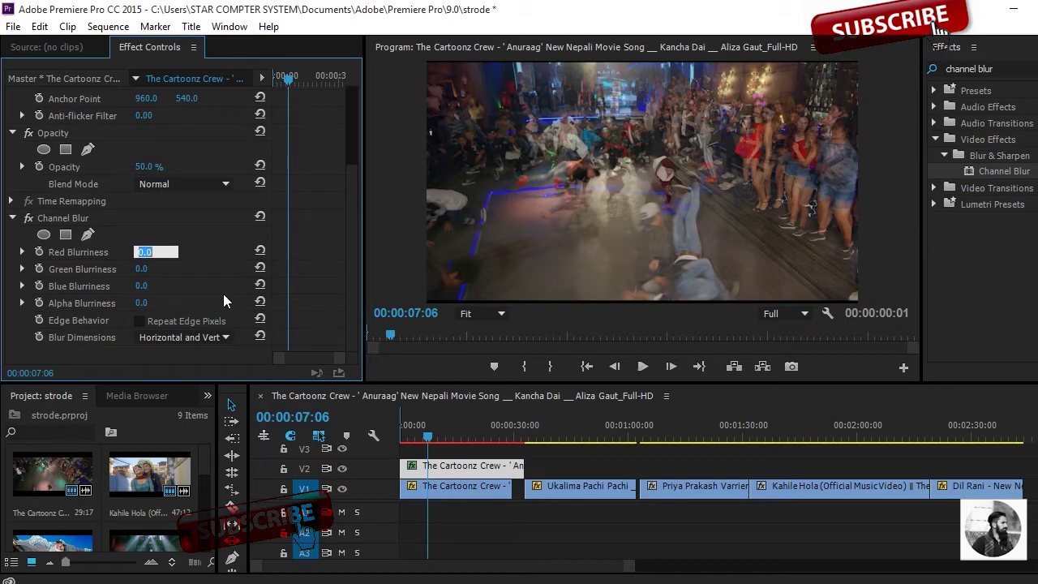
text(150)
click(526, 245)
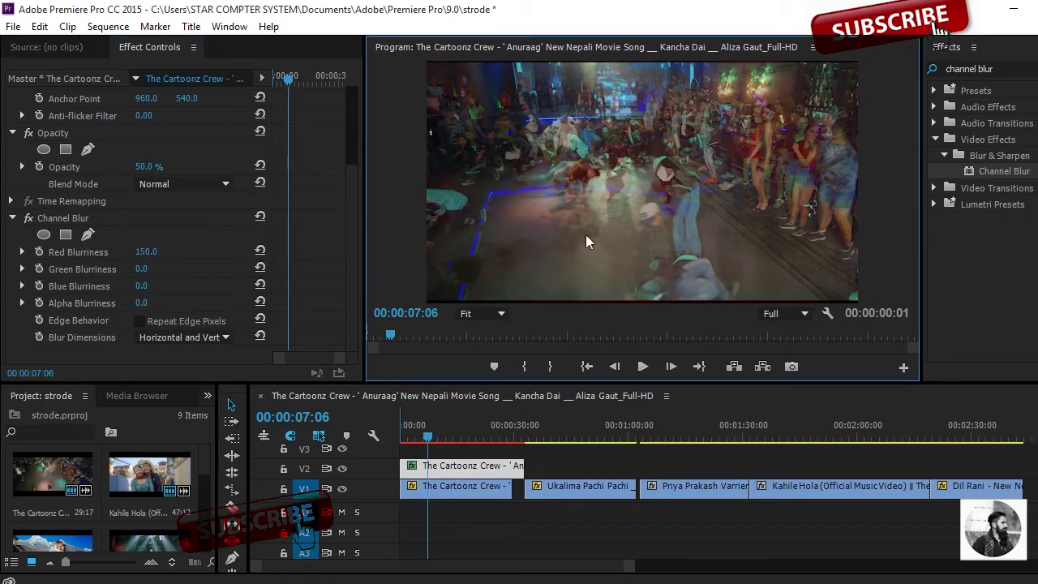
click(143, 269)
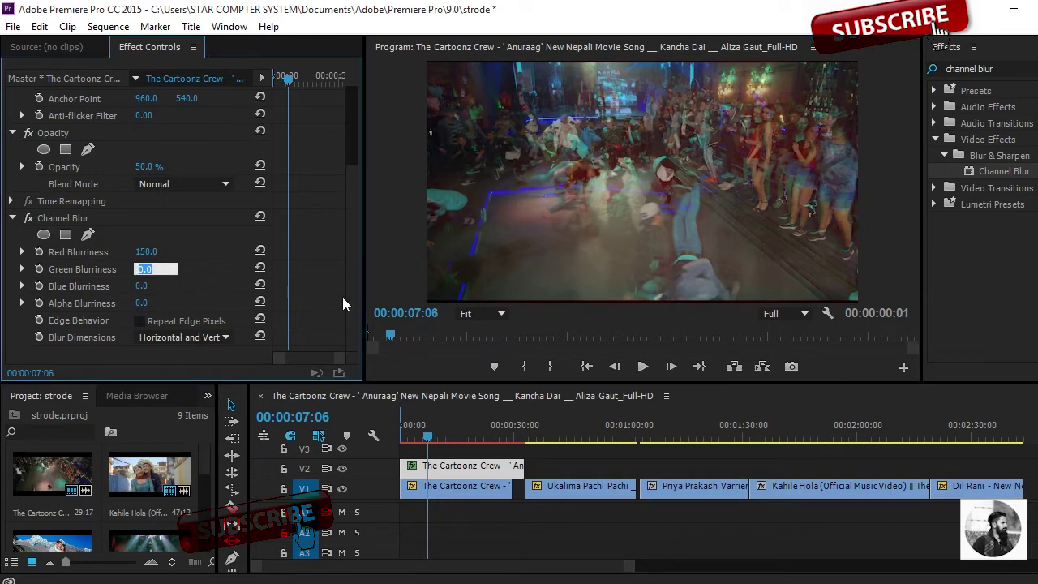
text(60)
click(455, 229)
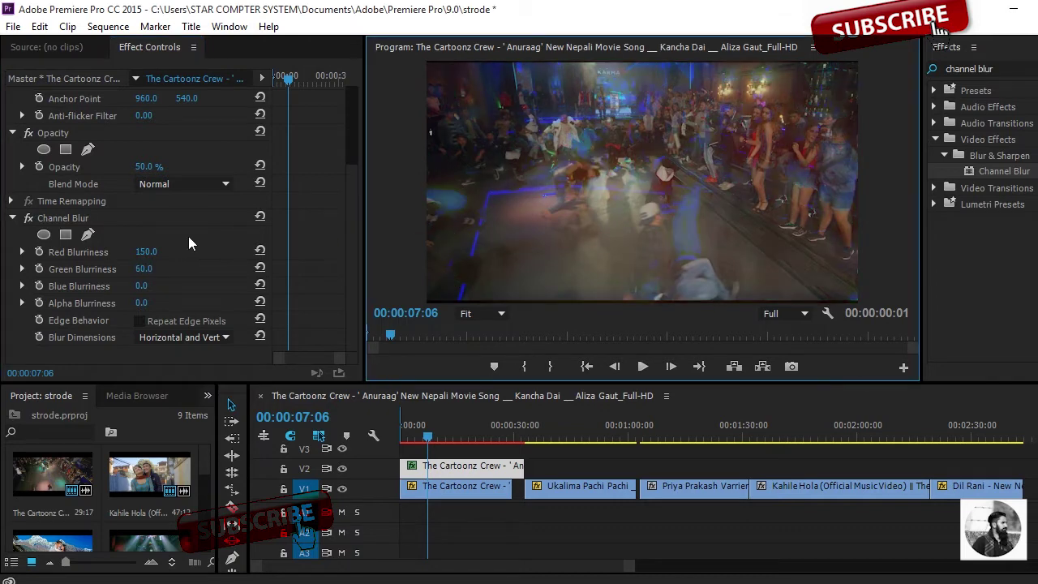
click(142, 286)
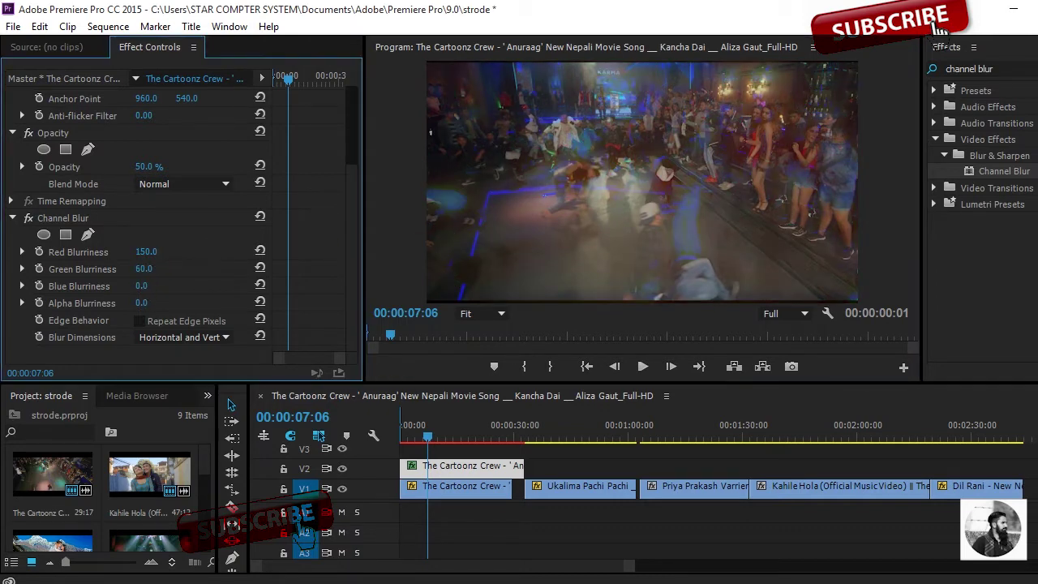
drag(142, 286, 171, 287)
drag(141, 271, 235, 271)
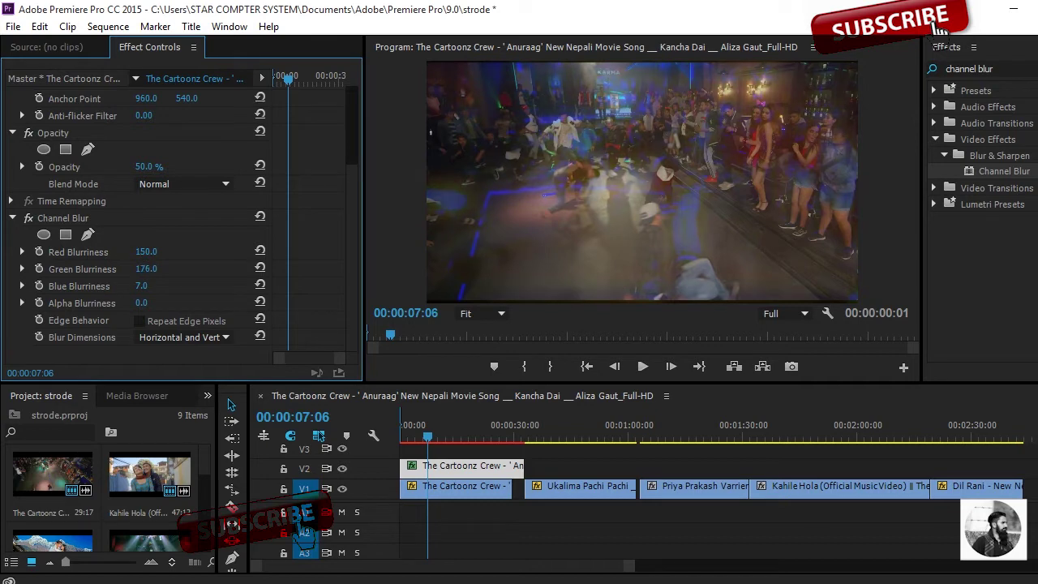
click(419, 439)
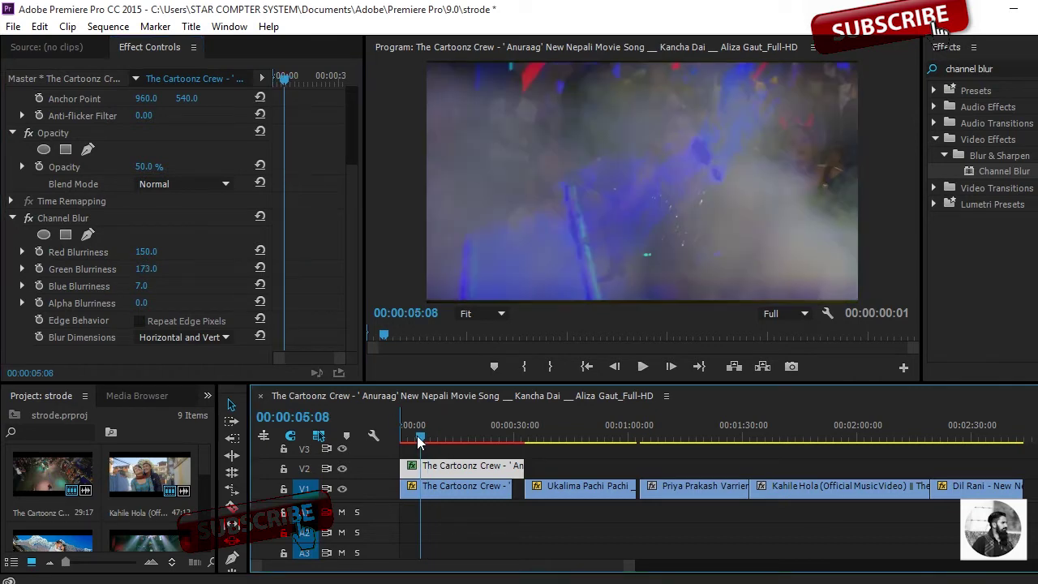
- Copy the Ukalima Pachi clip onto V2 and search Effects for 'mosaic'
drag(420, 439, 548, 438)
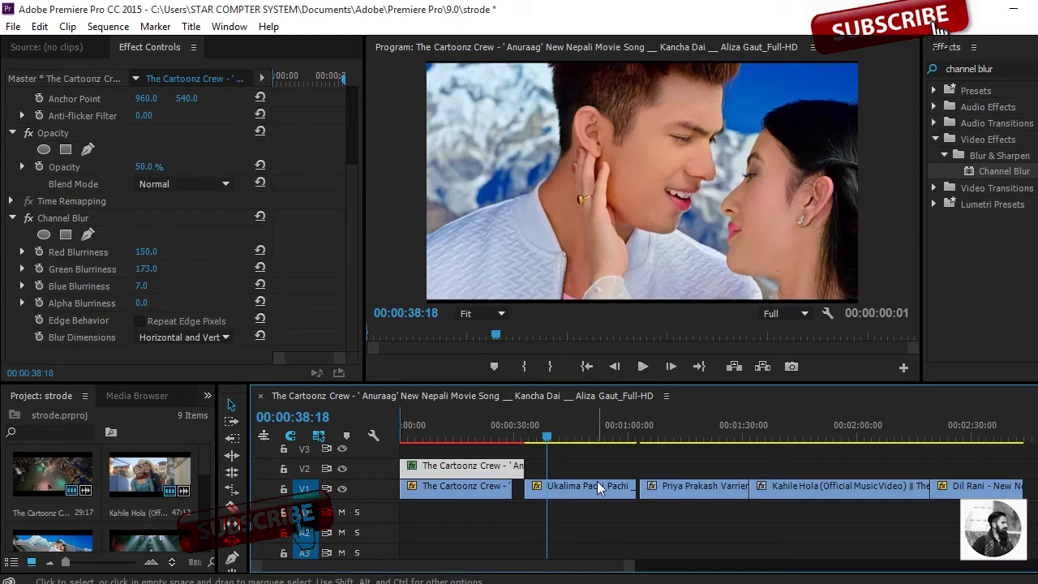
drag(595, 482, 596, 470)
click(1023, 69)
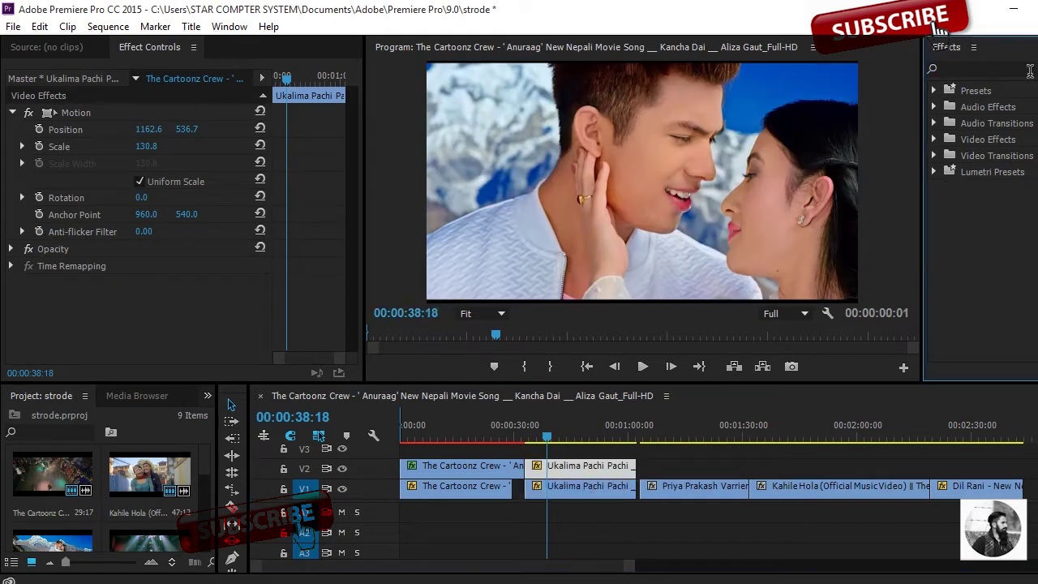
click(1021, 69)
text(mos)
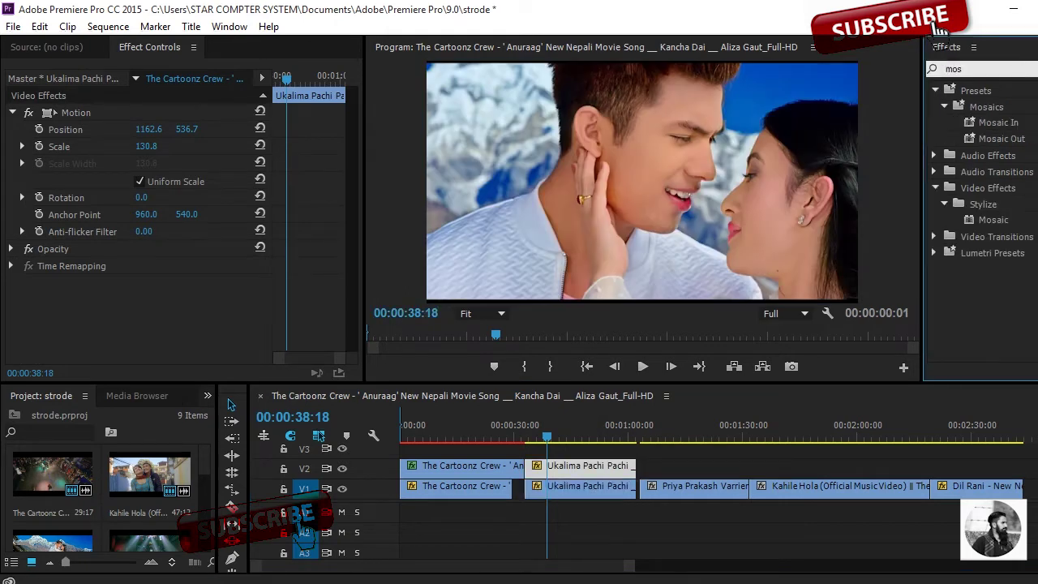
text(aic)
click(1013, 222)
- Apply Mosaic to the V2 Ukalima Pachi copy with 1,130 horizontal and 3 vertical blocks
drag(1013, 226, 601, 456)
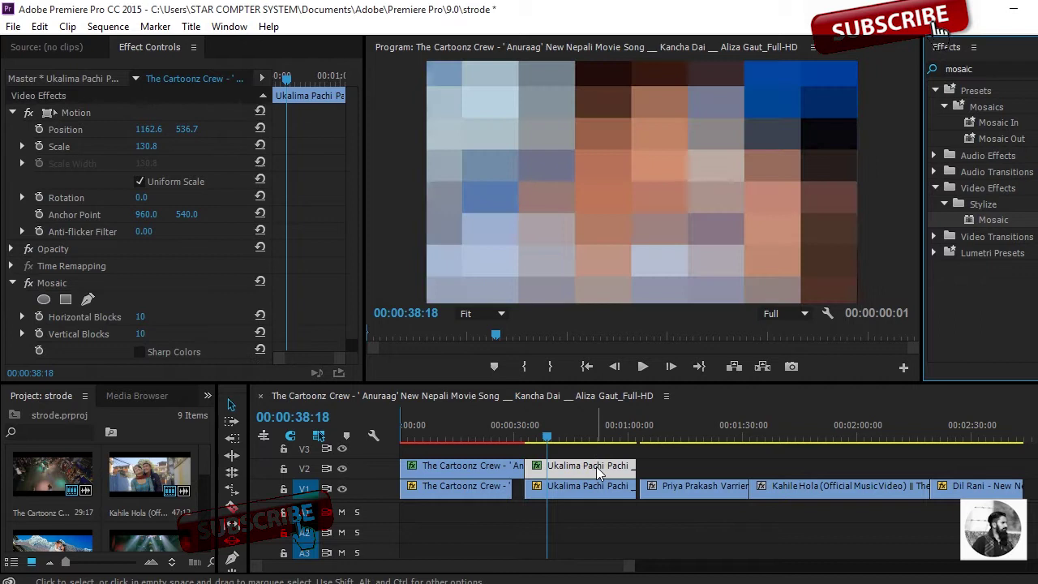
scroll(127, 302, down, 1)
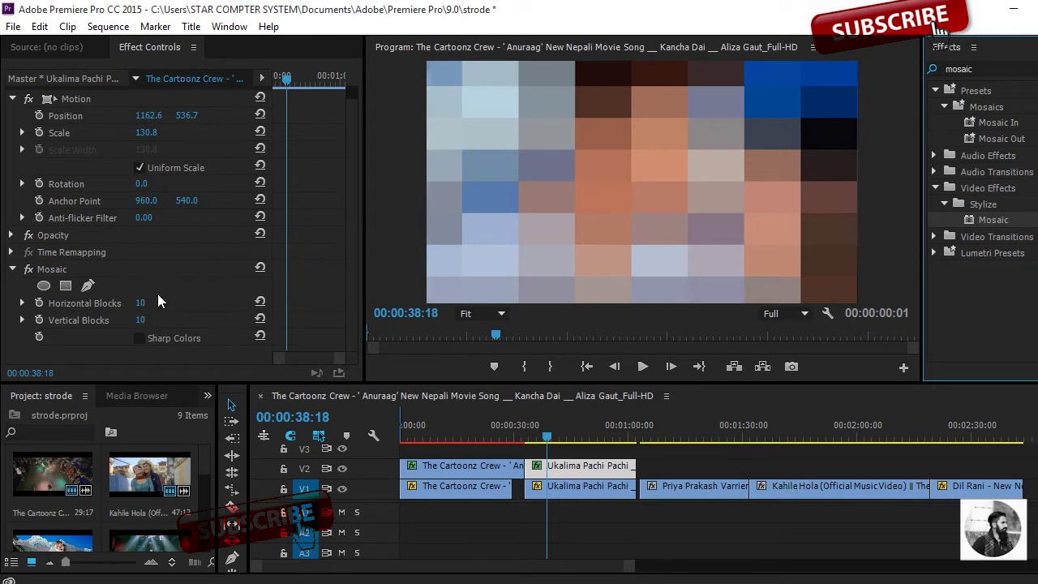
drag(142, 303, 388, 303)
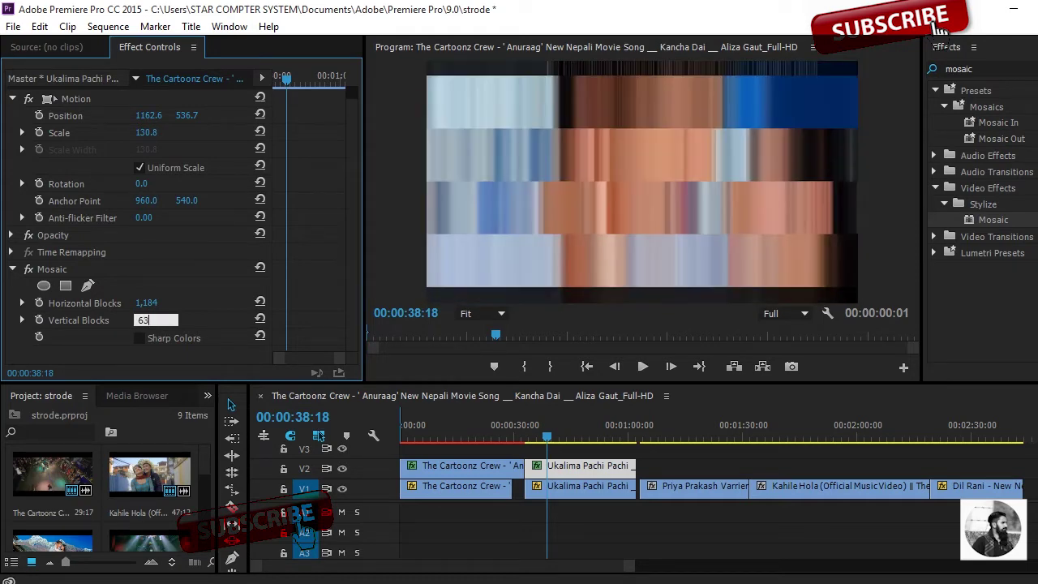
key(BackSpace)
key(BackSpace)
text(3)
key(Return)
click(279, 334)
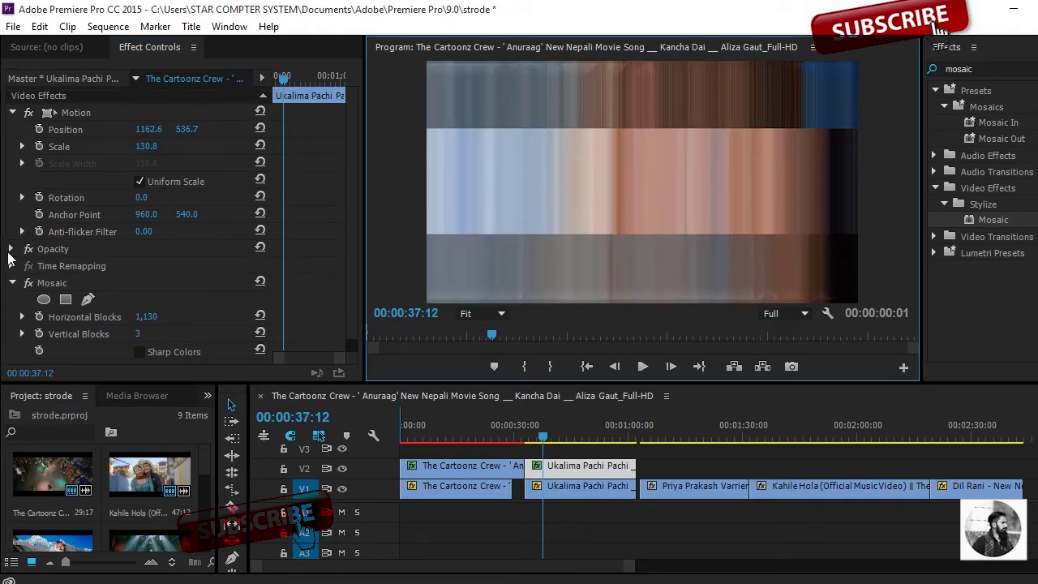
- Set the V2 Ukalima copy's Opacity blend mode to Screen
click(12, 249)
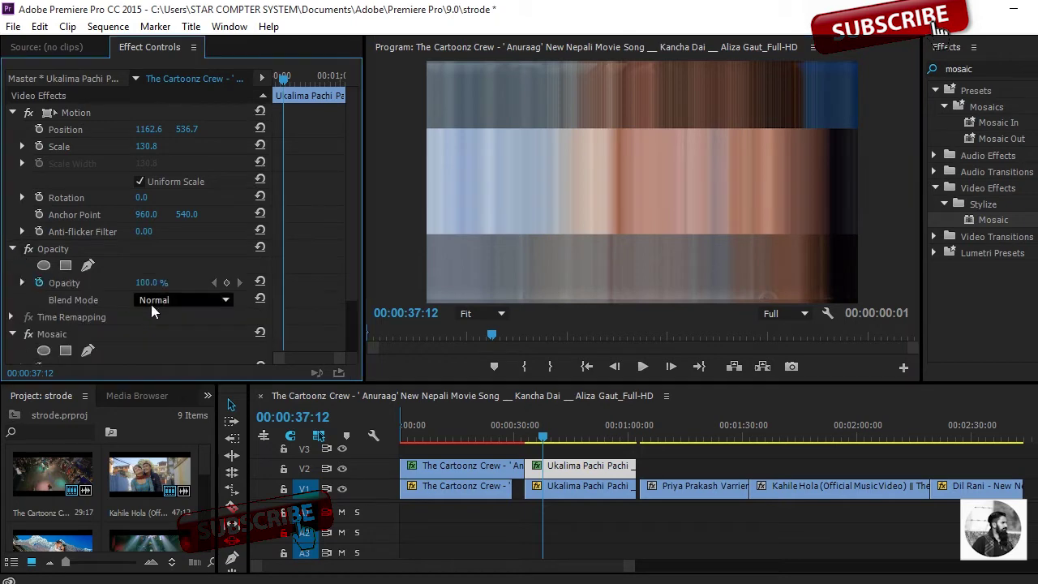
click(202, 301)
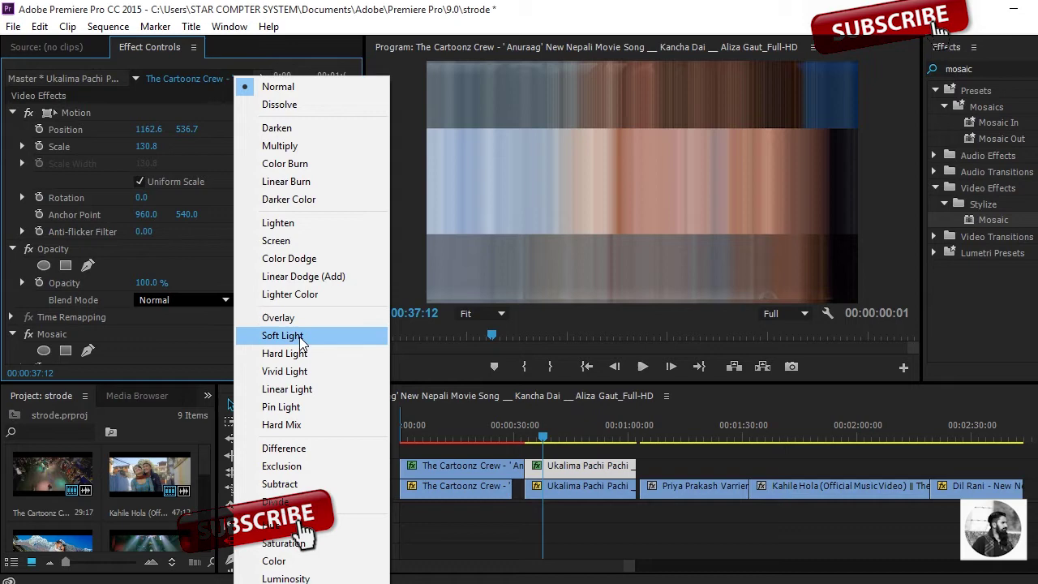
click(280, 242)
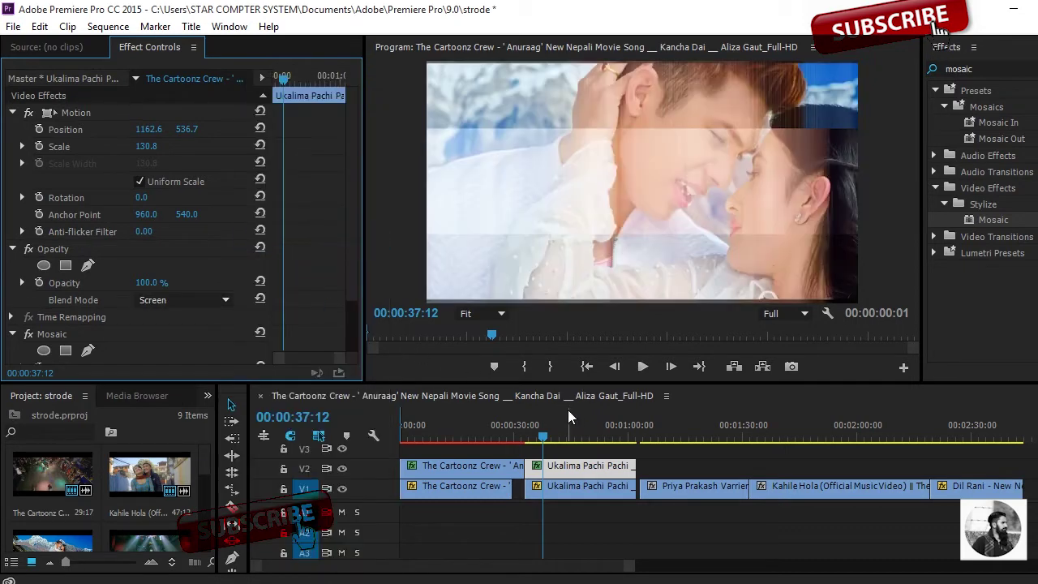
mouse_move(543, 439)
mouse_down()
mouse_move(574, 451)
mouse_move(554, 444)
mouse_up()
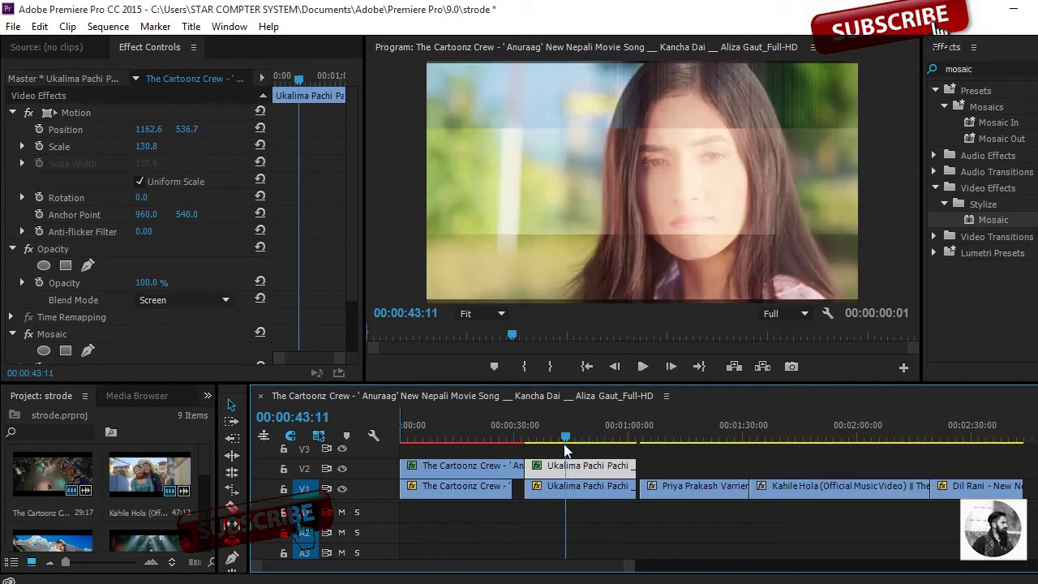
- Enable Sharp Colors on the Mosaic effect and play back the blended clip
scroll(167, 298, down, 2)
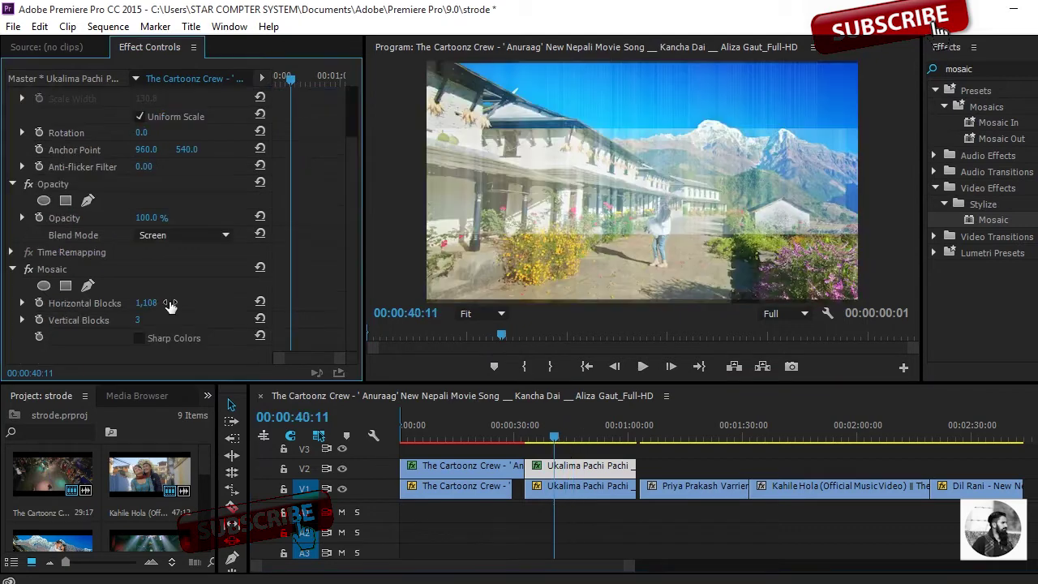
click(142, 337)
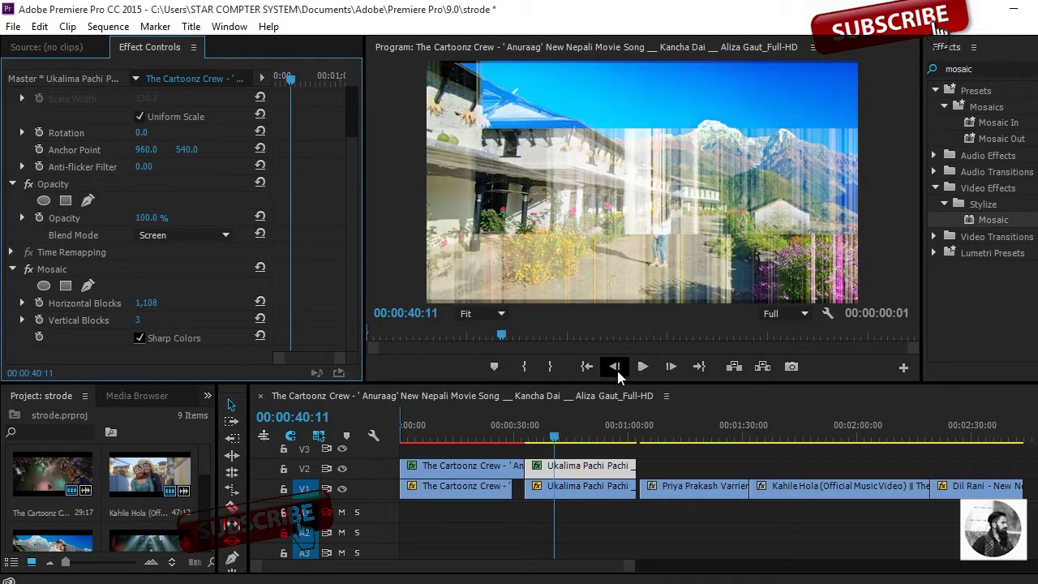
drag(554, 442, 523, 442)
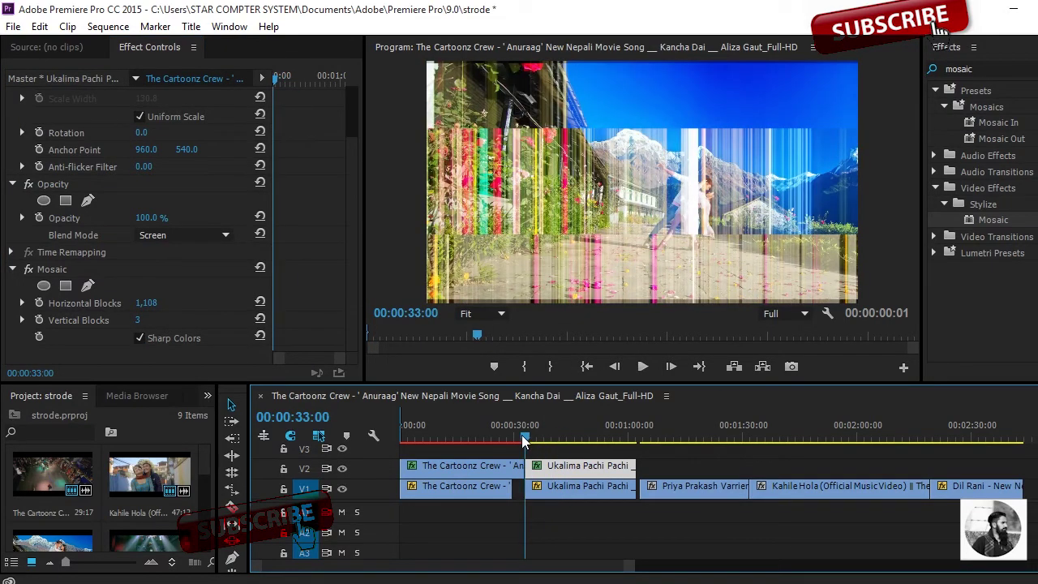
click(642, 367)
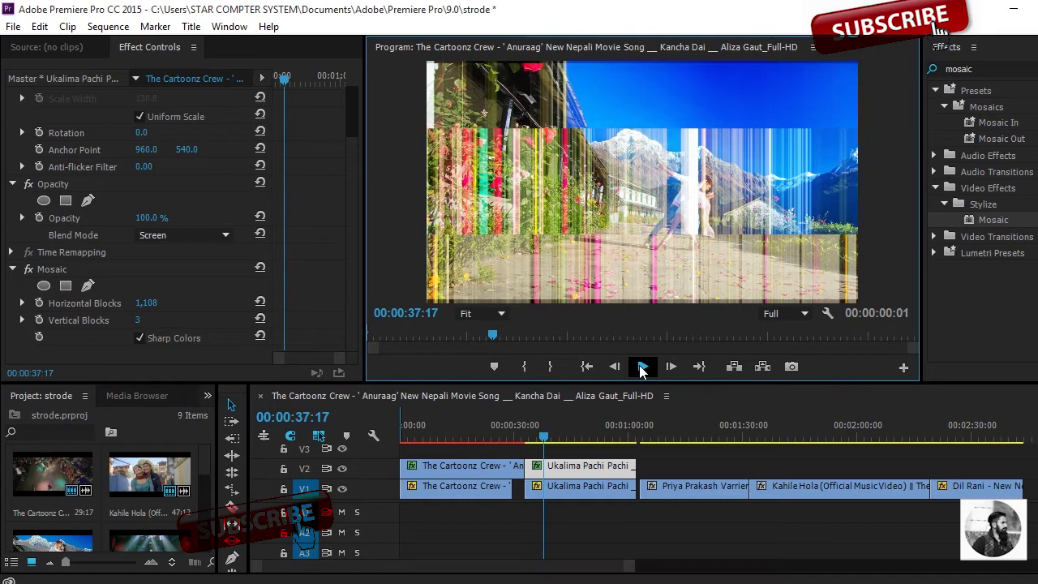
click(558, 440)
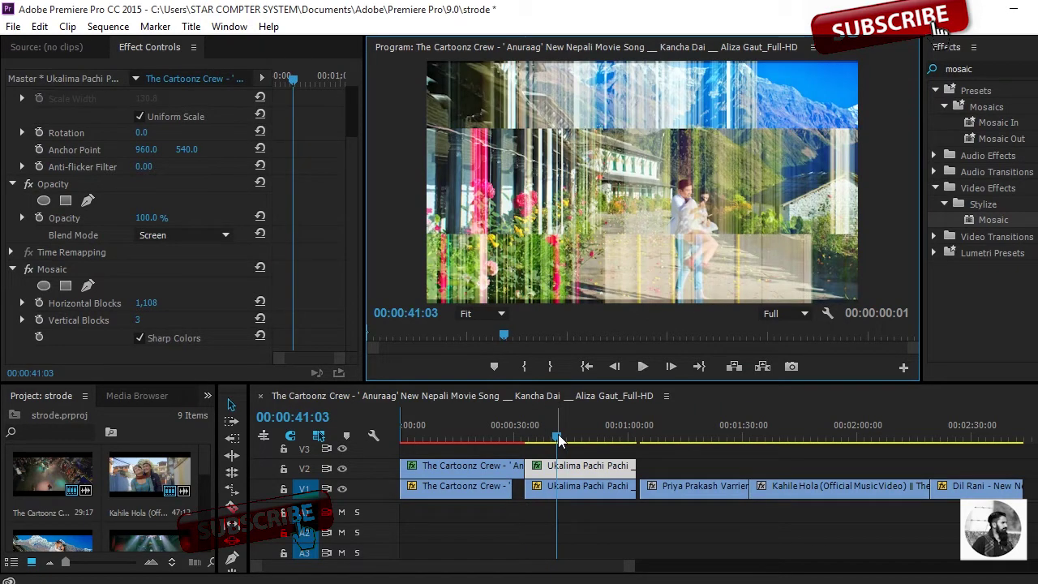
click(659, 440)
- Duplicate the Priya Prakash clip from V1 onto V2
click(668, 492)
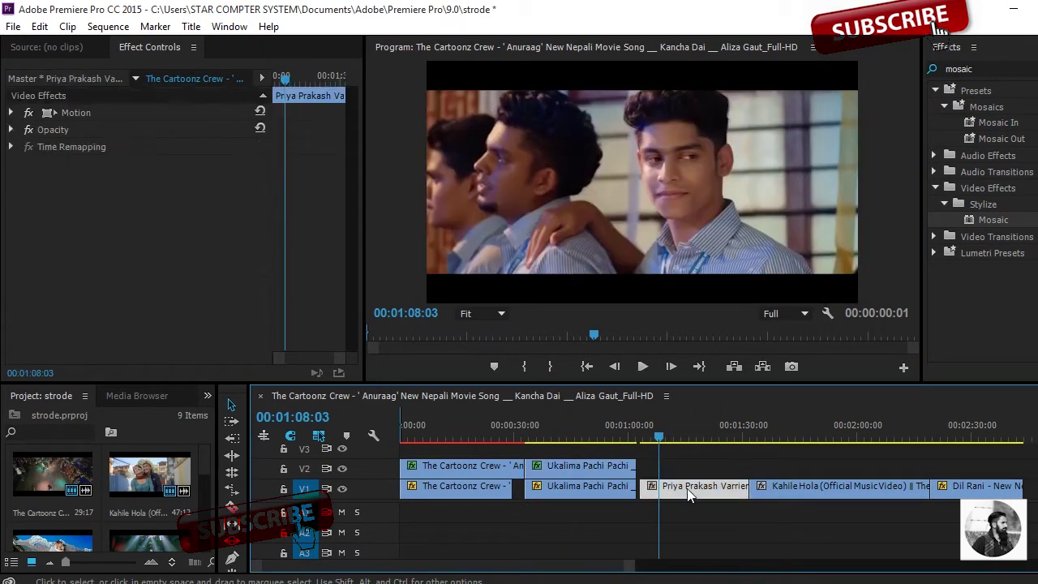
drag(682, 486, 683, 475)
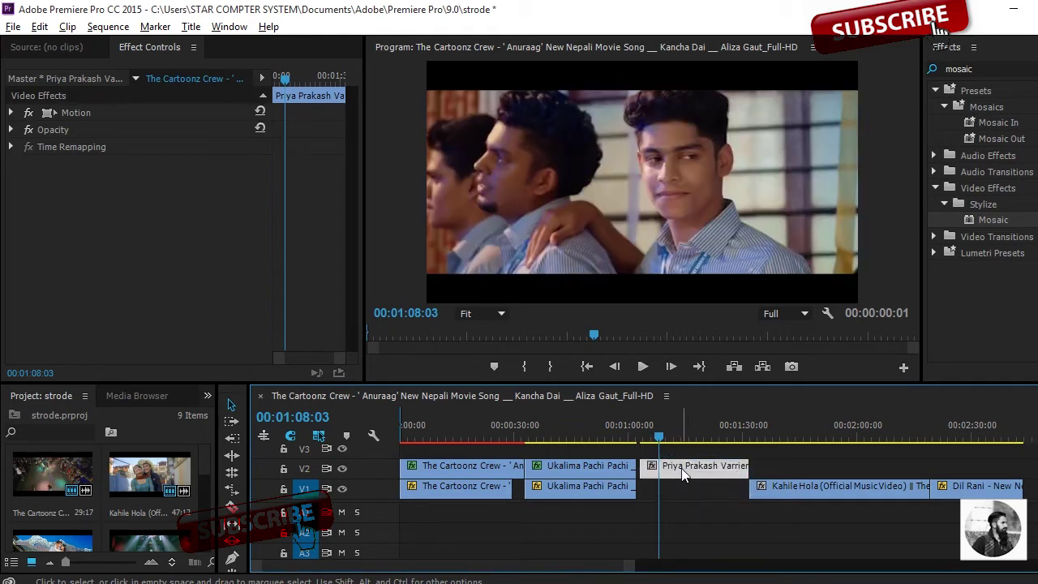
drag(682, 469, 685, 487)
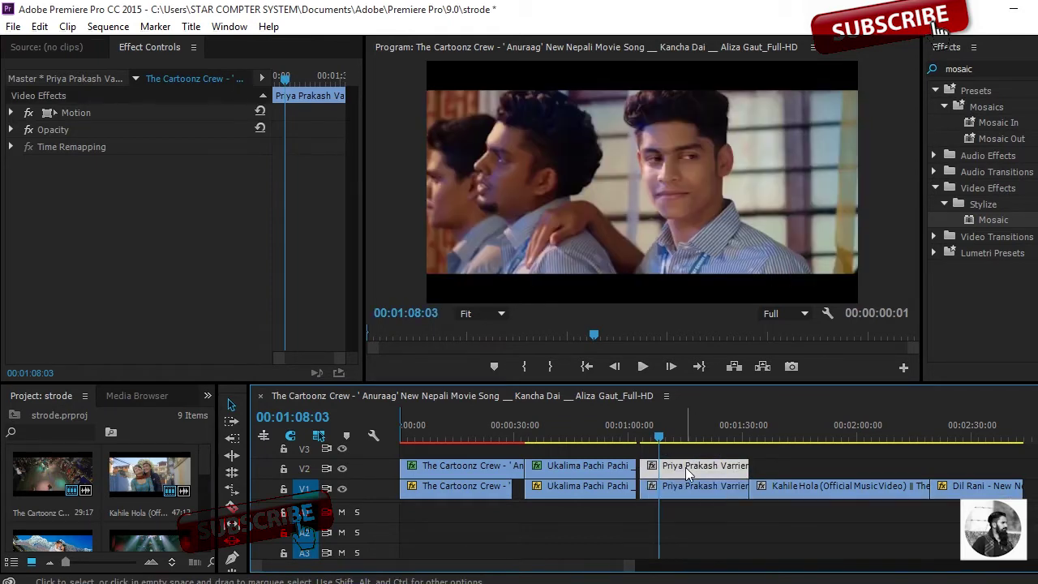
- Apply Eyedropper Fill to the V2 Priya Prakash copy and play the result
double_click(986, 68)
text(eyes)
key(BackSpace)
text(dr)
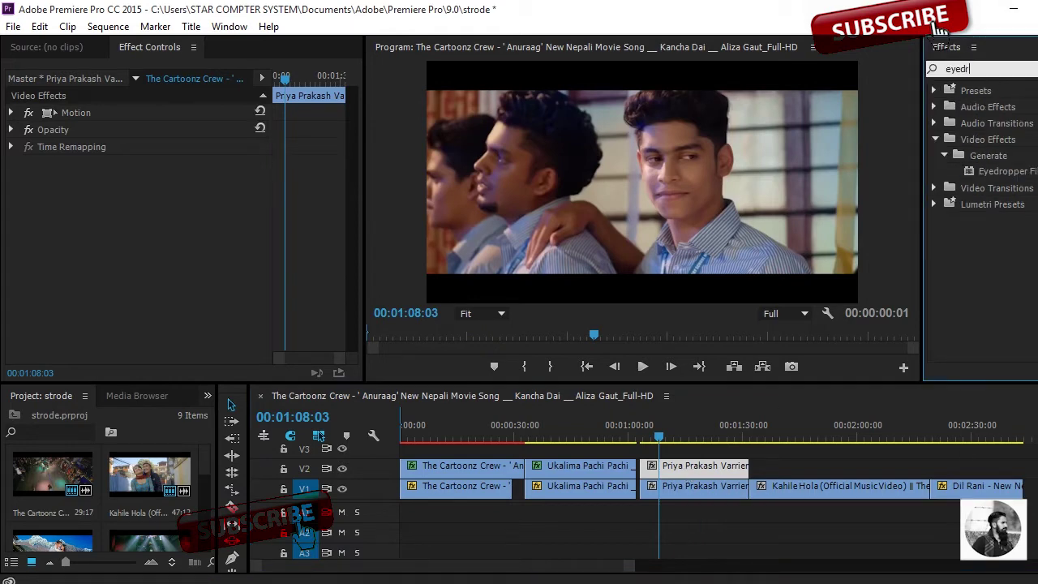
text(opp)
drag(1014, 172, 690, 464)
click(643, 366)
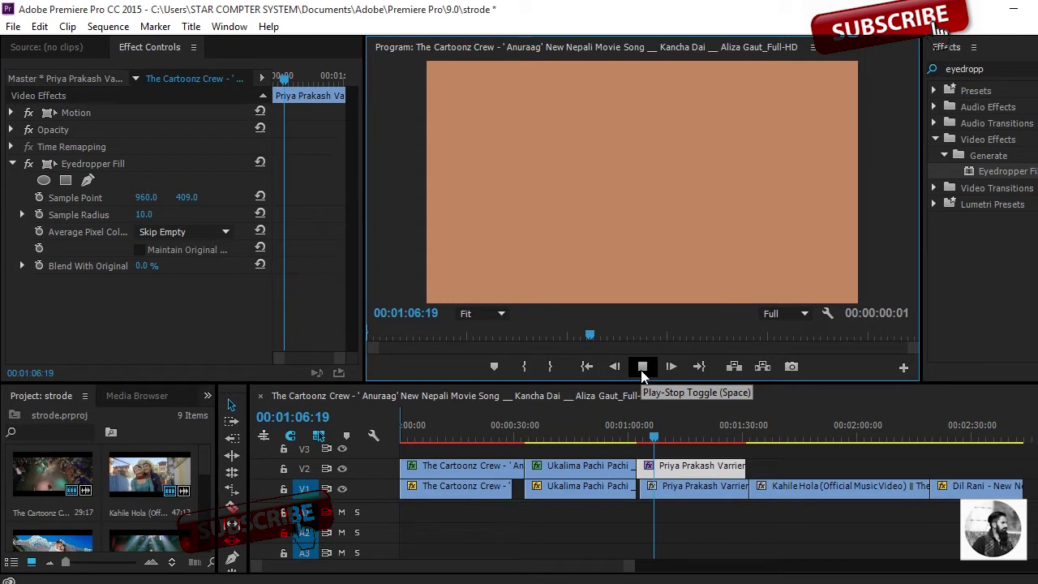
click(643, 367)
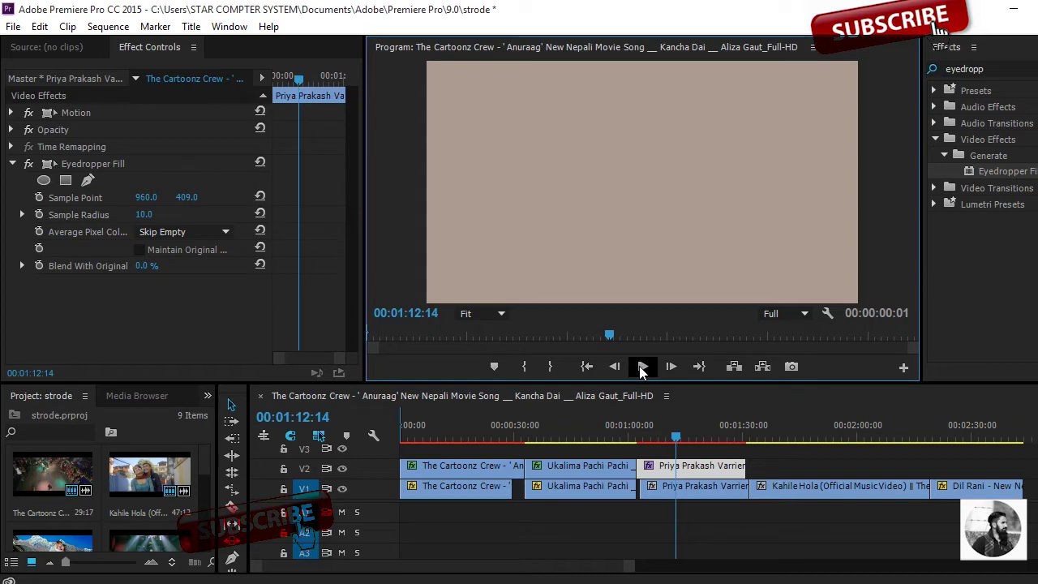
- Turn off track V2 output and play the underlying video from an earlier frame
click(342, 469)
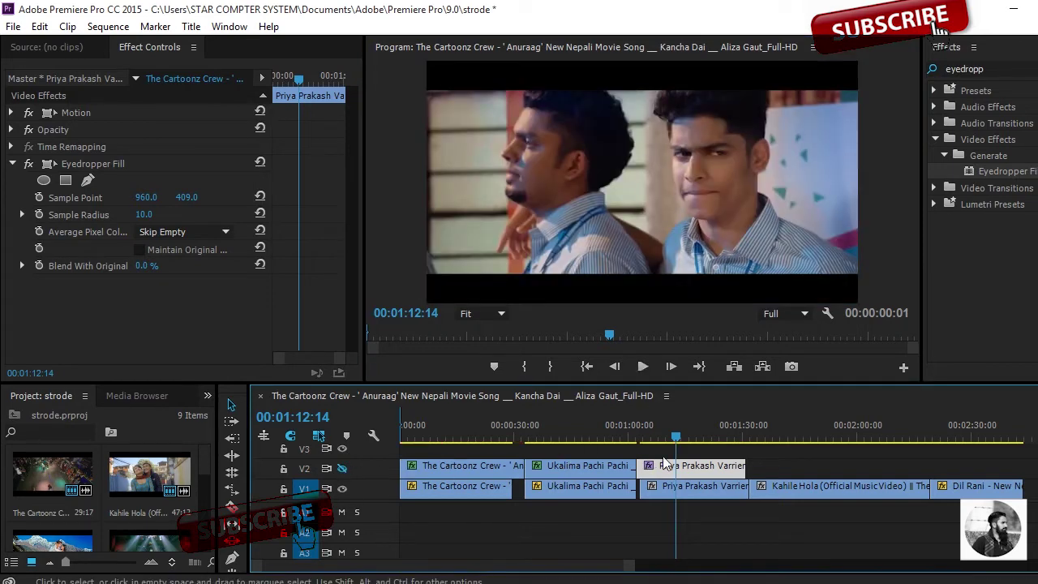
drag(672, 438, 646, 438)
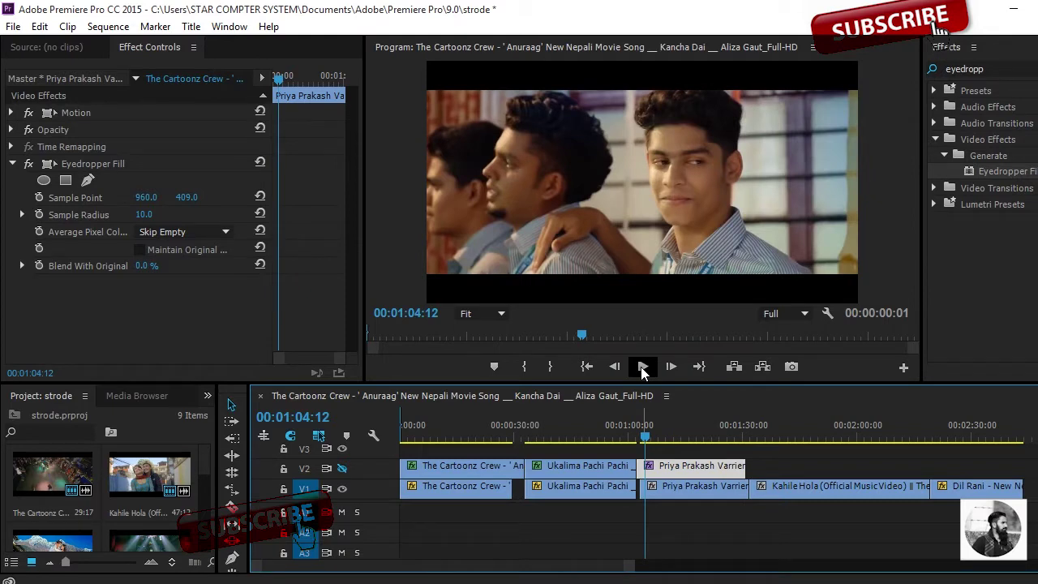
click(643, 367)
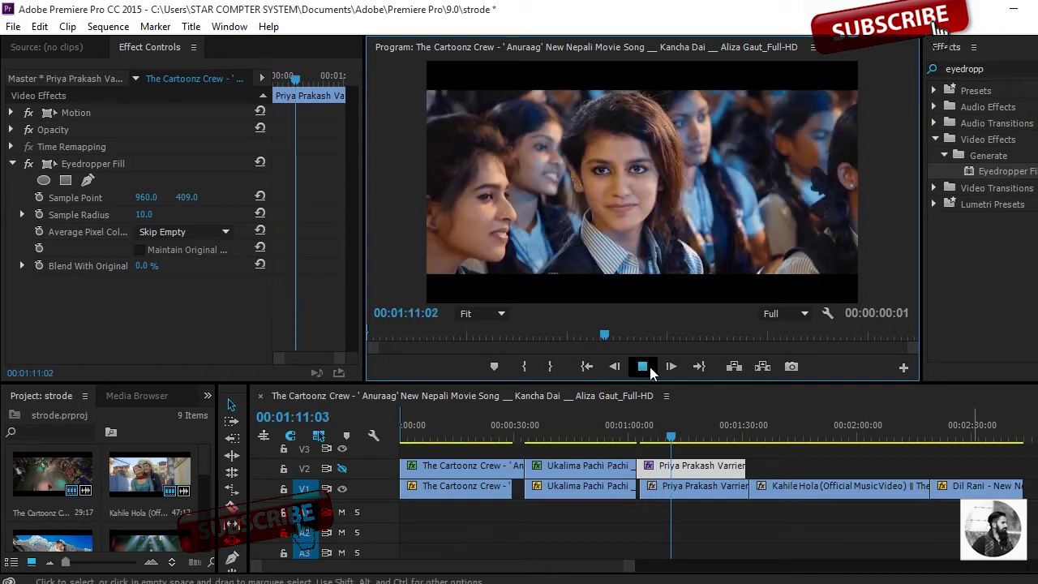
click(650, 366)
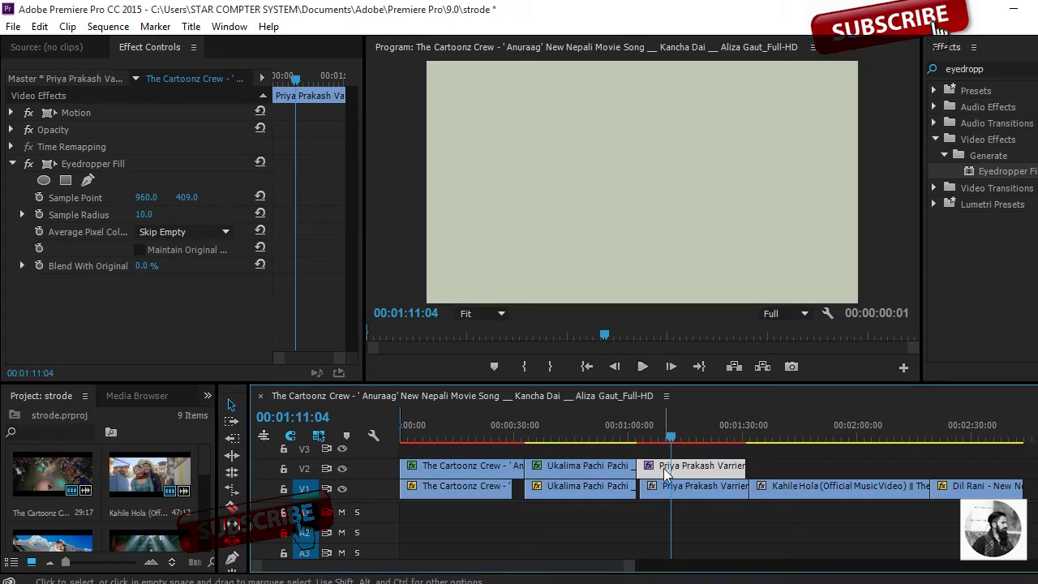
- Set the fill copy's blend mode to Overlay, then change it to Screen and preview
click(5, 135)
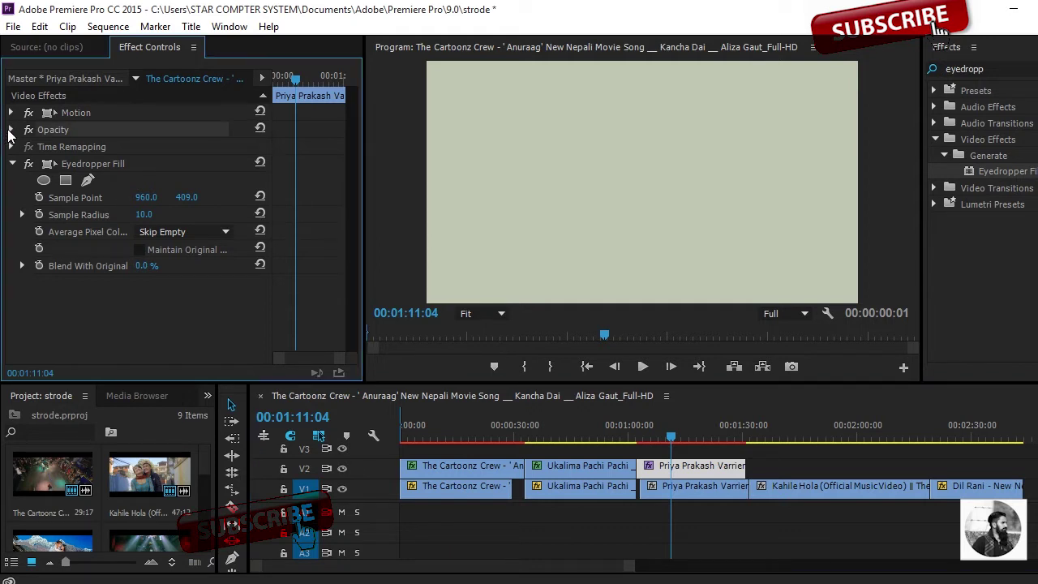
click(13, 132)
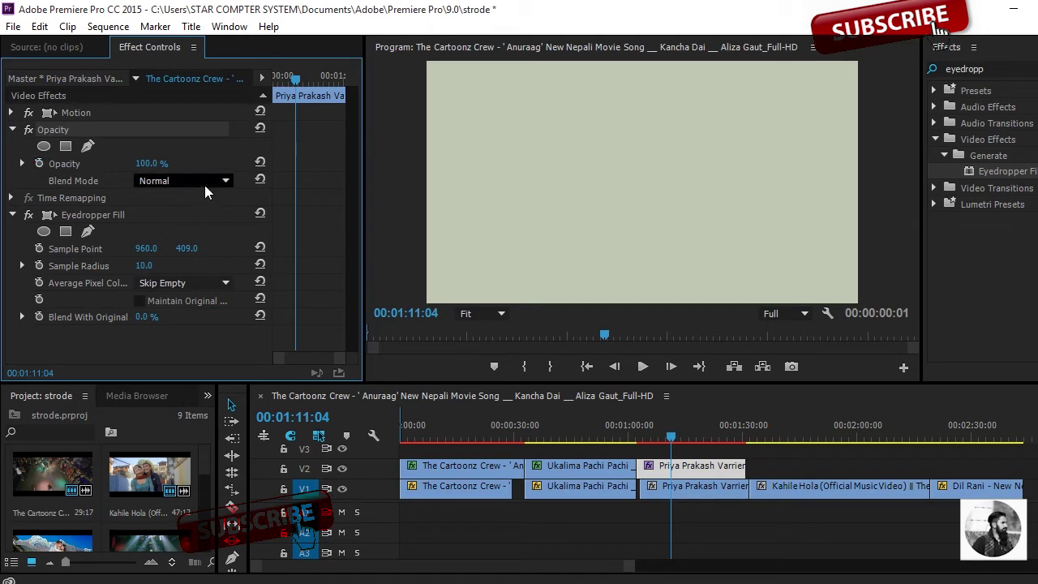
click(226, 181)
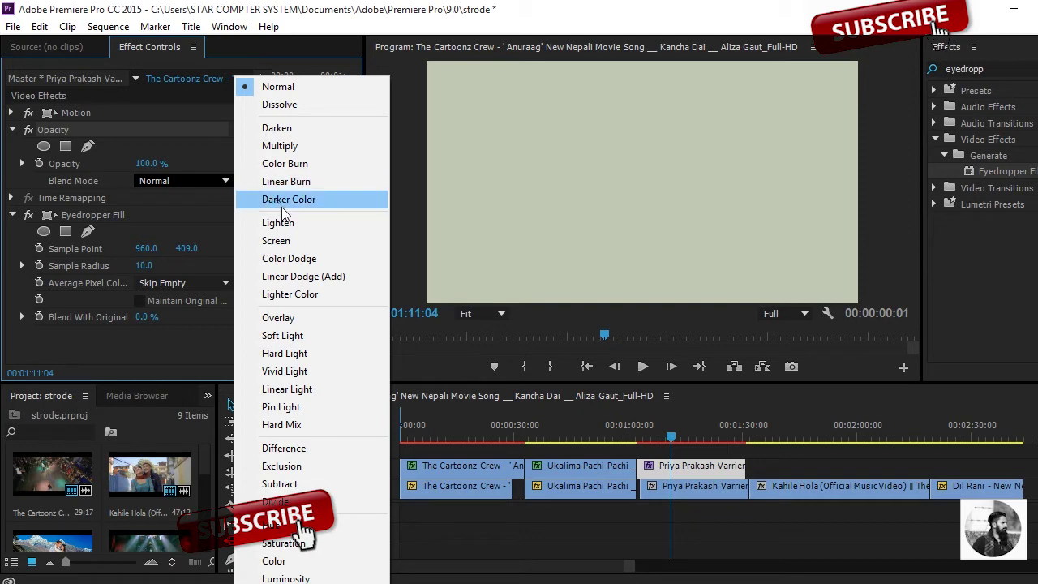
click(307, 317)
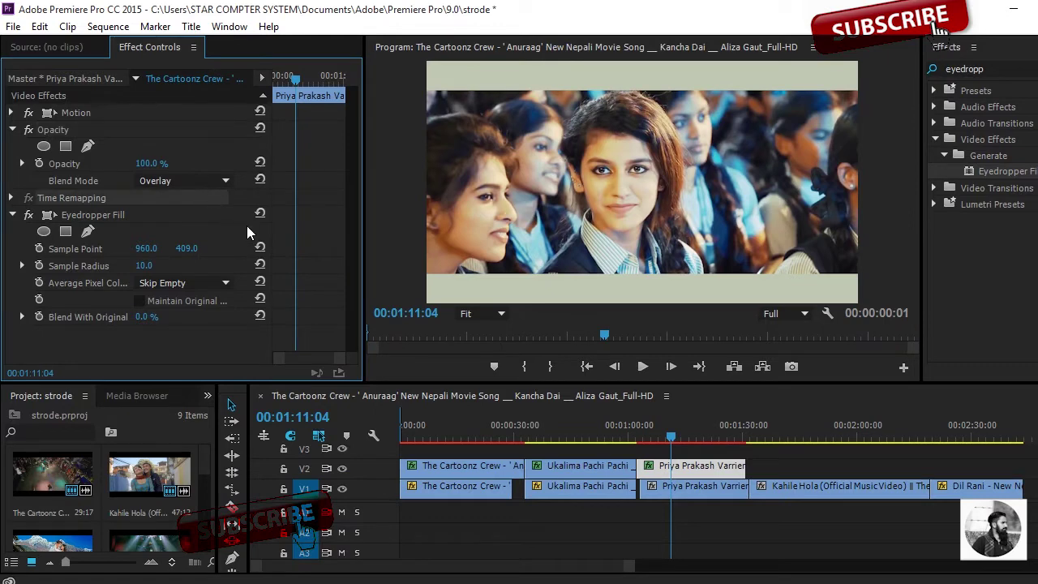
click(183, 180)
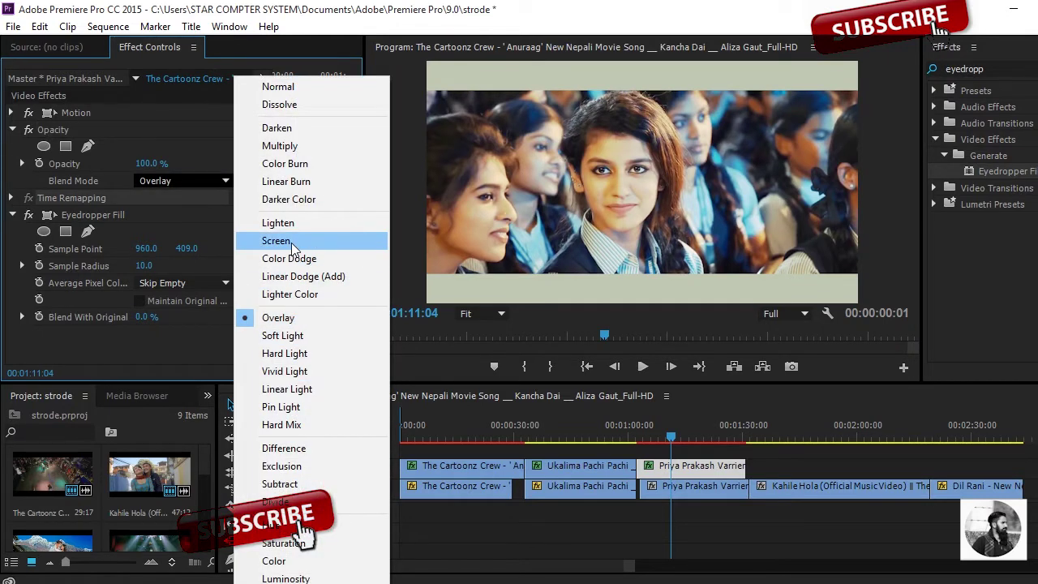
click(291, 241)
click(688, 426)
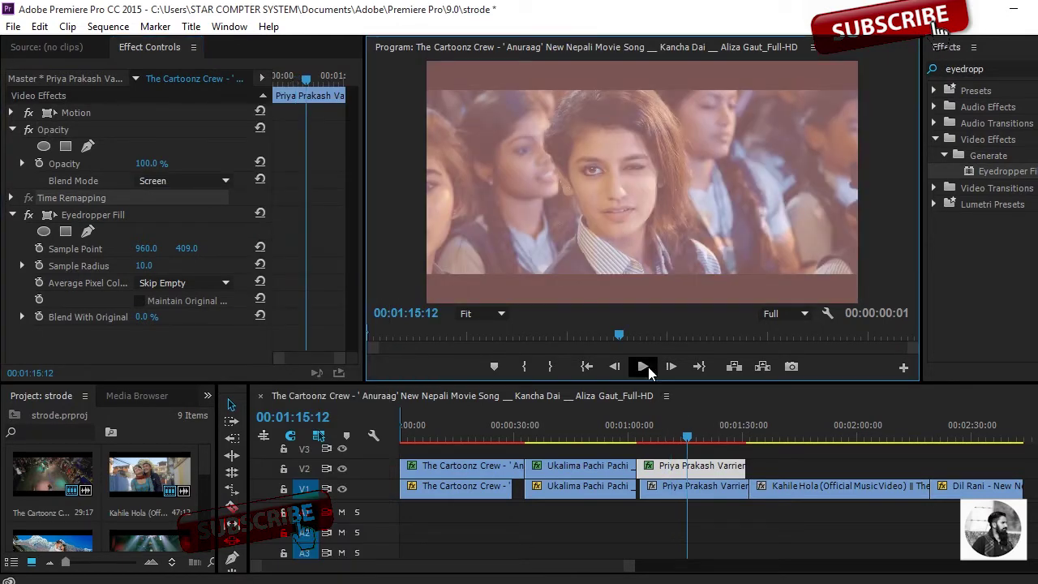
click(644, 367)
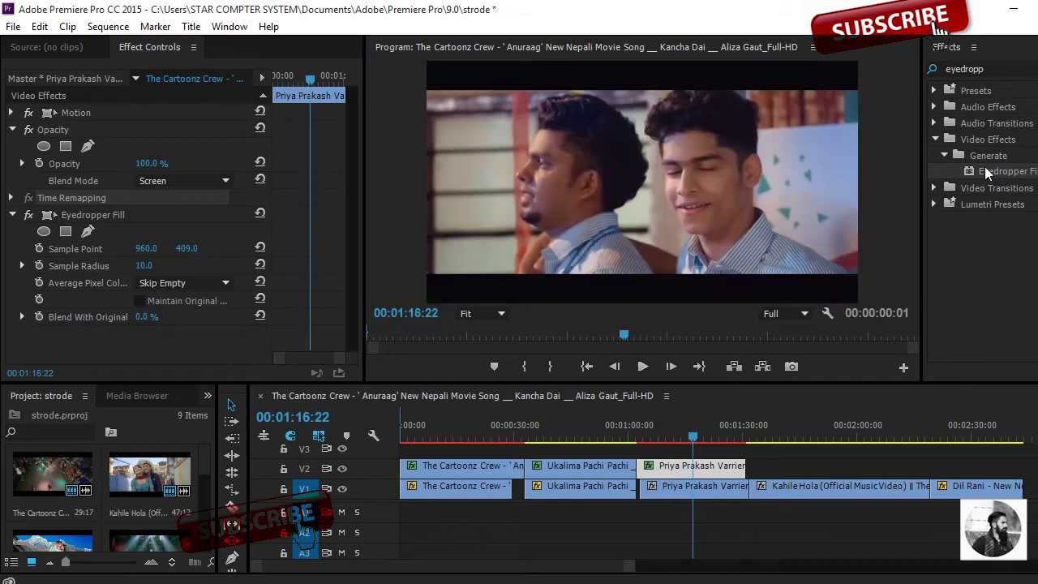
- Search 'cros' and apply Cross Dissolve to the V2 clip's edit point
click(994, 69)
key(BackSpace)
key(BackSpace)
key(BackSpace)
key(BackSpace)
key(BackSpace)
key(BackSpace)
key(BackSpace)
key(BackSpace)
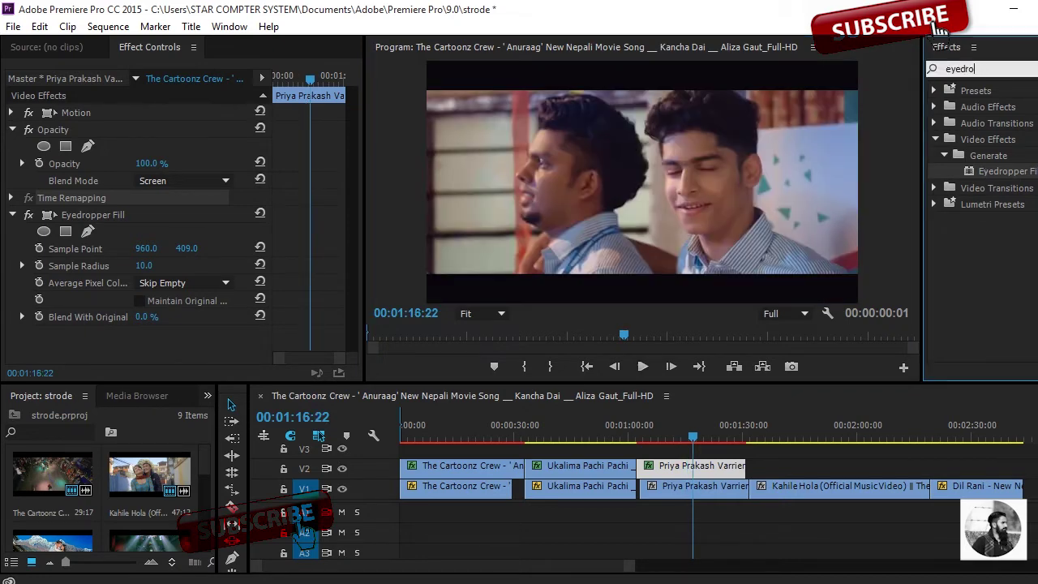
text(cros)
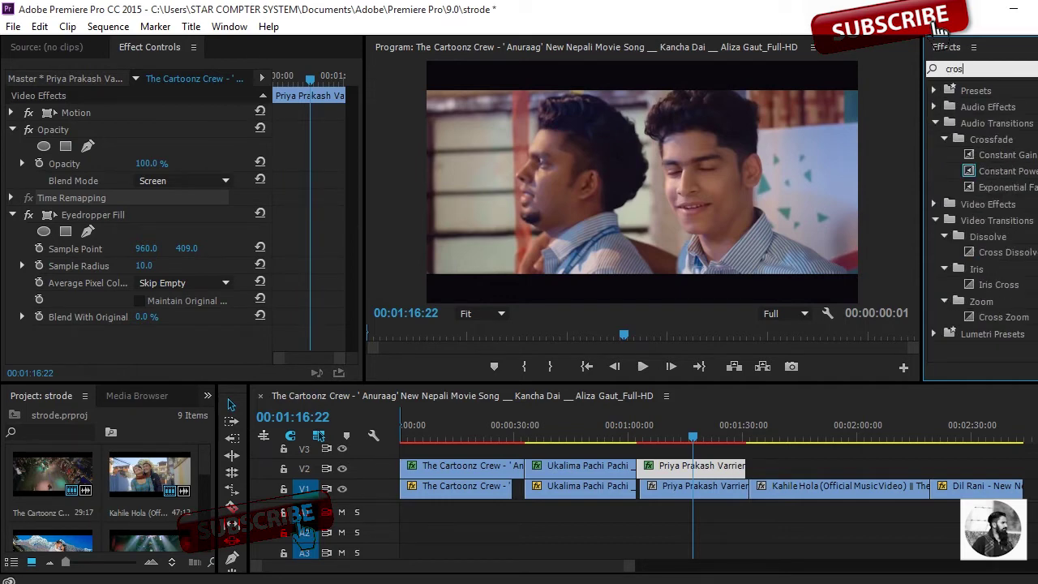
click(1000, 253)
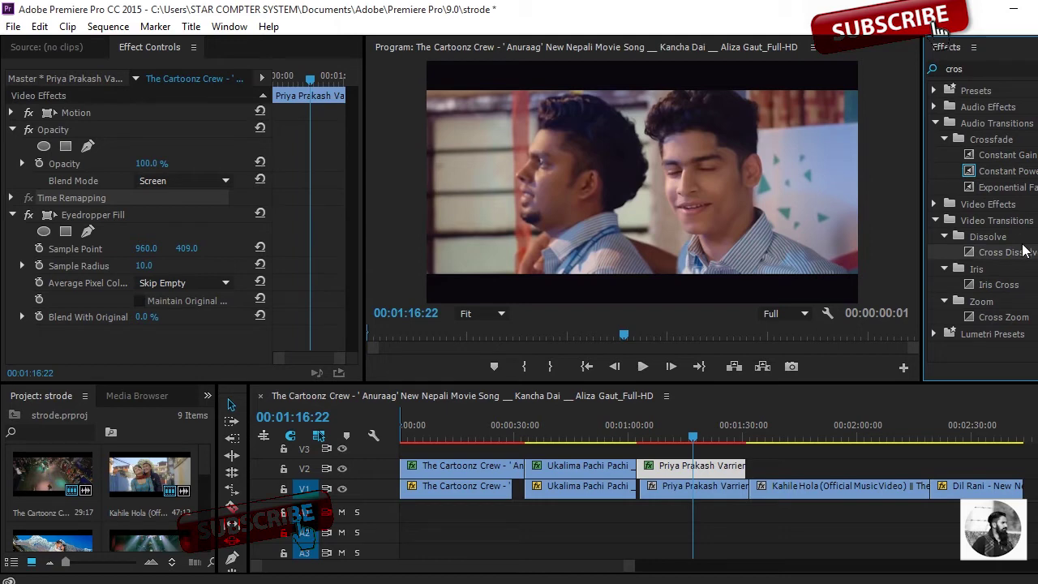
drag(1023, 253, 745, 469)
- Lengthen the Cross Dissolve to about 17 seconds (00:00:17:20) and play it back
drag(634, 573, 550, 575)
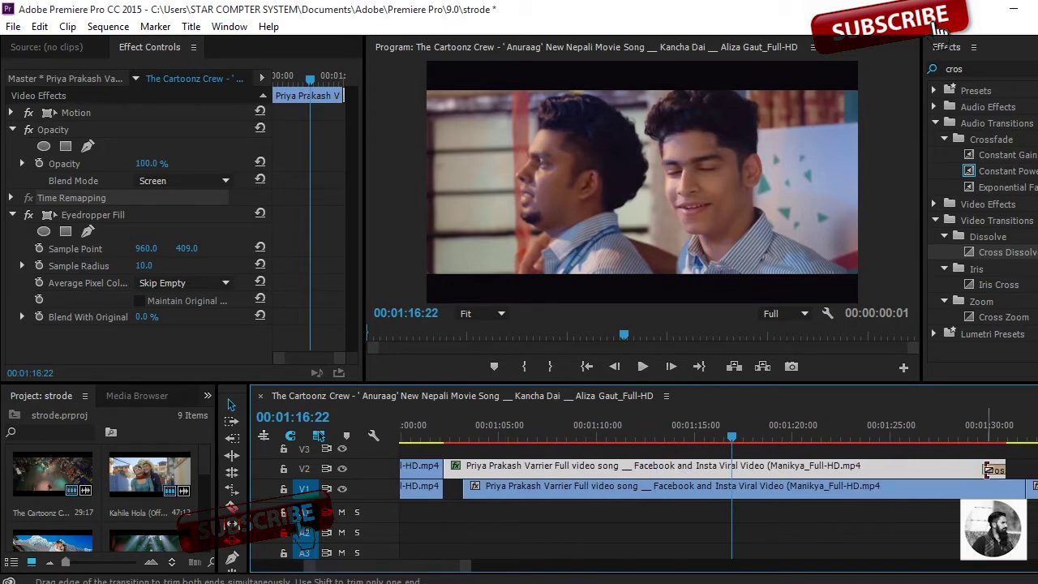
drag(990, 470, 663, 464)
drag(459, 568, 604, 559)
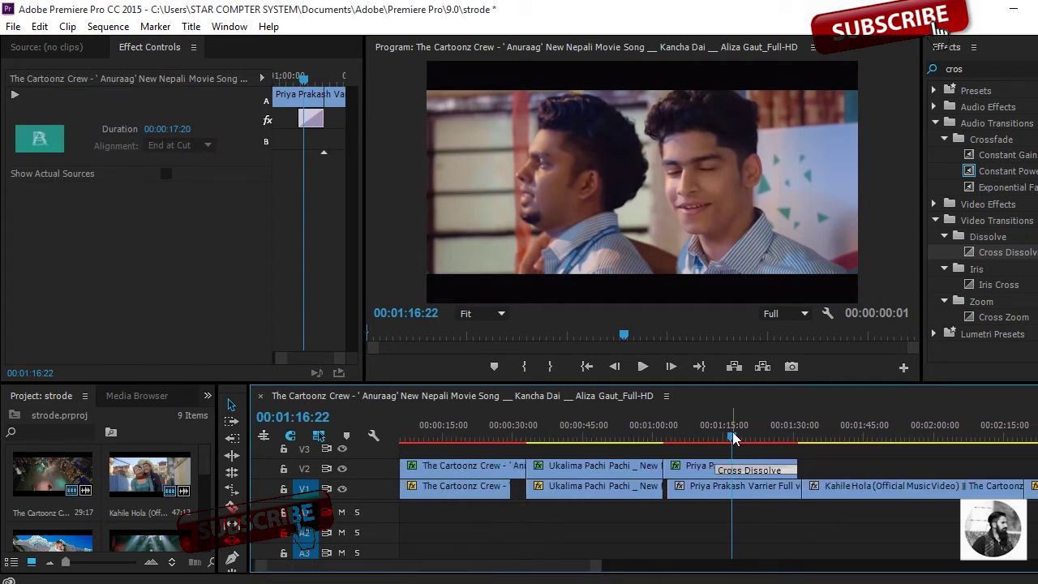
key(space)
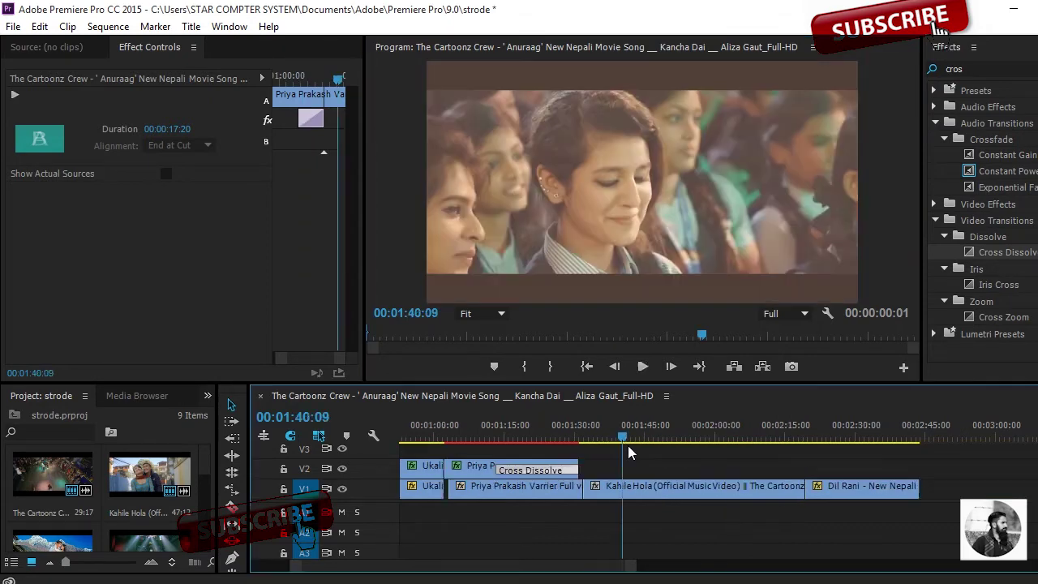
- Apply the Replicate effect to the Kahile Hola clip
key(space)
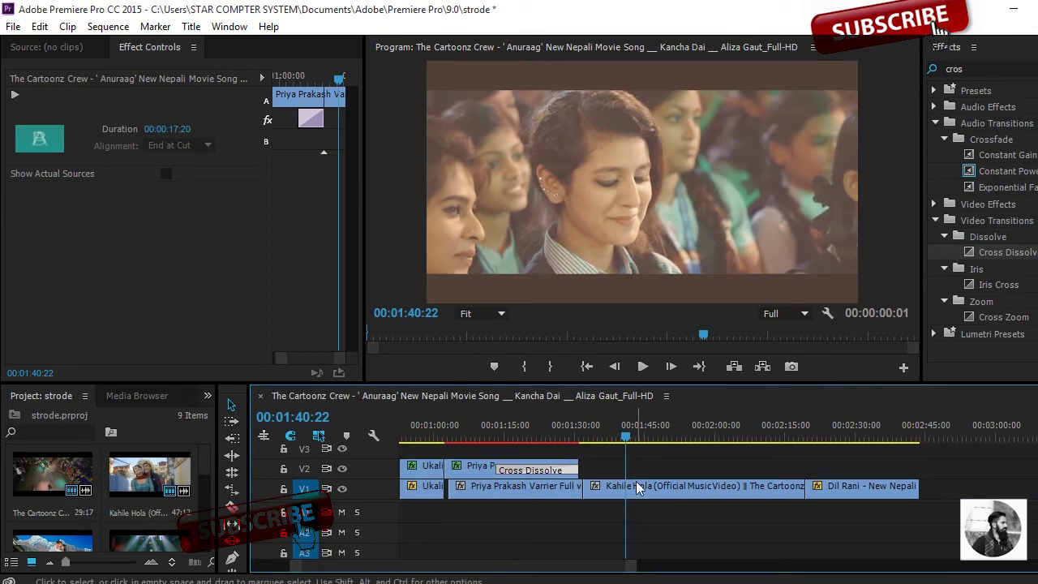
click(636, 485)
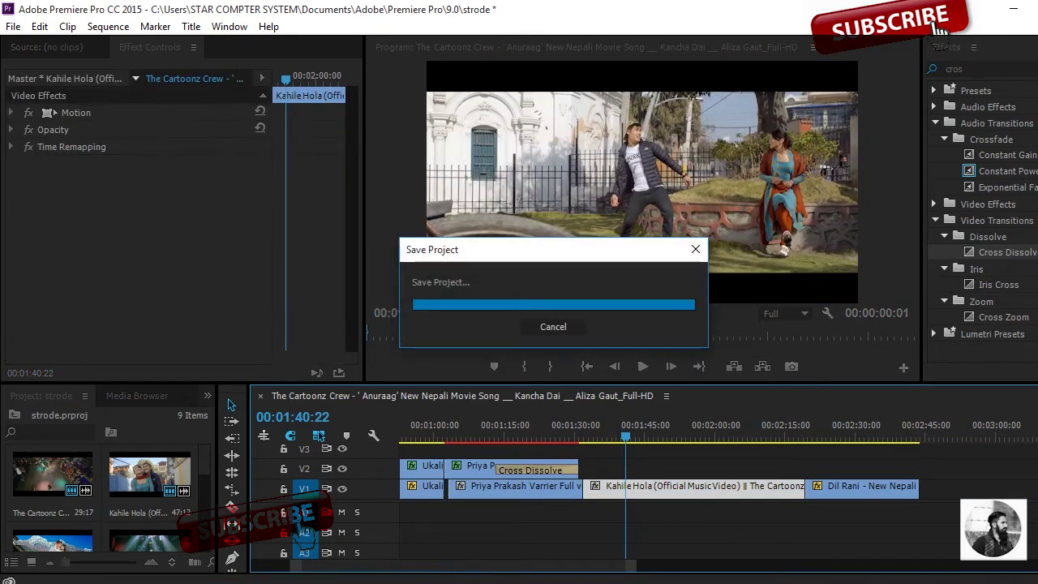
text(epli)
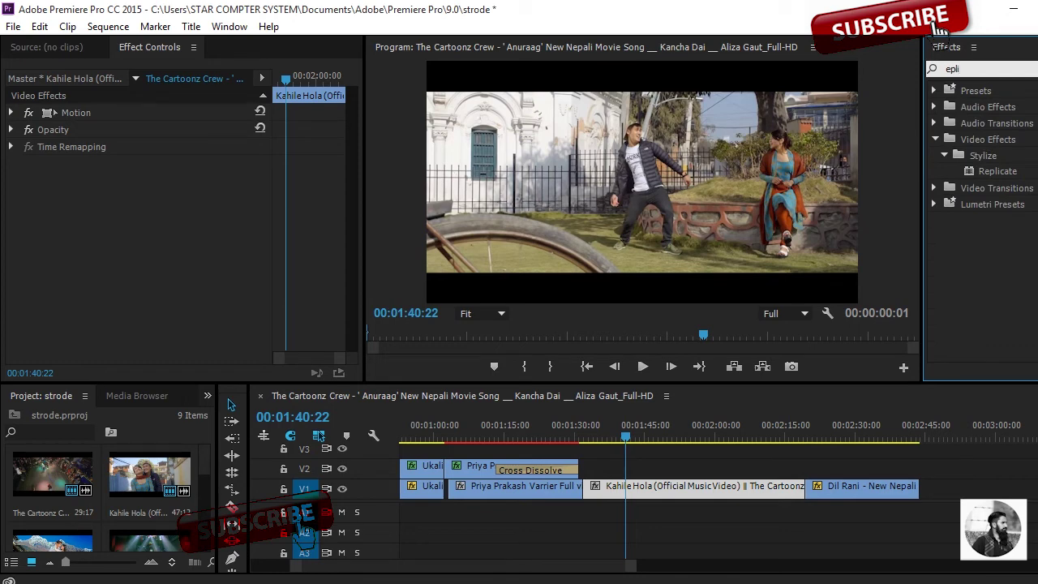
text(cate)
drag(1014, 172, 703, 486)
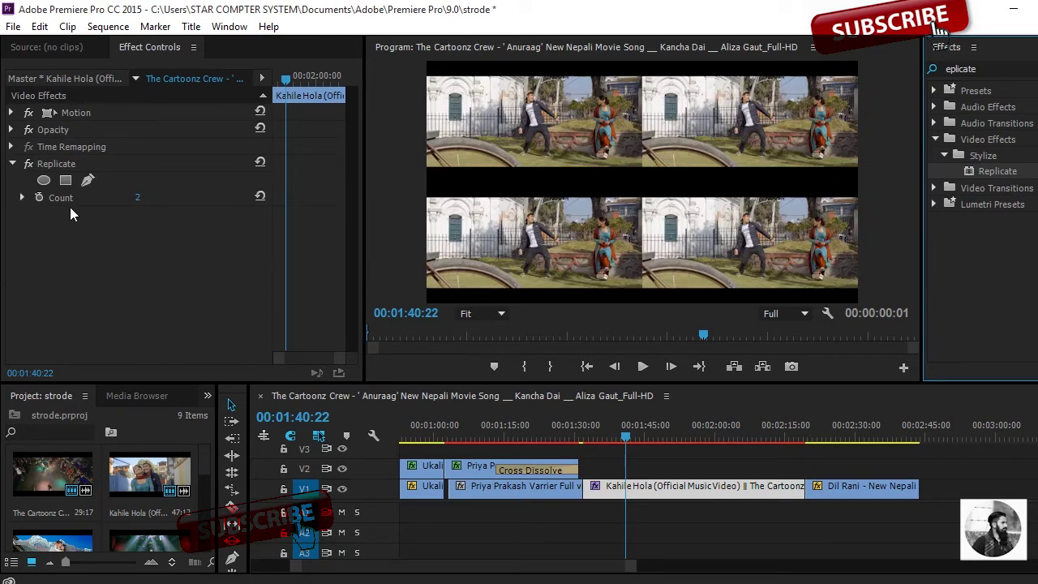
- Try Replicate Count 4, then 5, and settle on 2 for a 2x2 grid
click(142, 199)
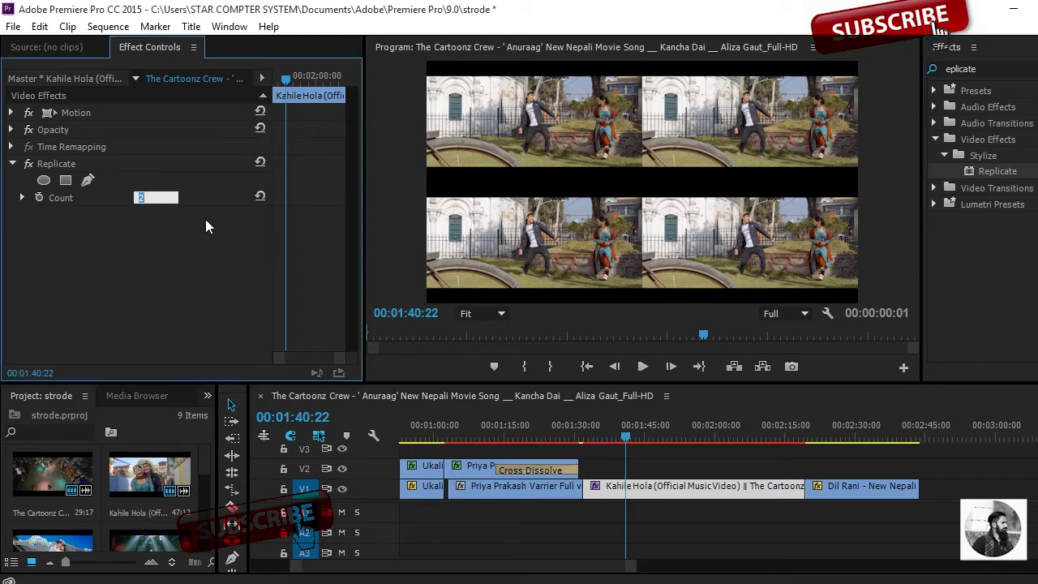
text(4)
click(167, 258)
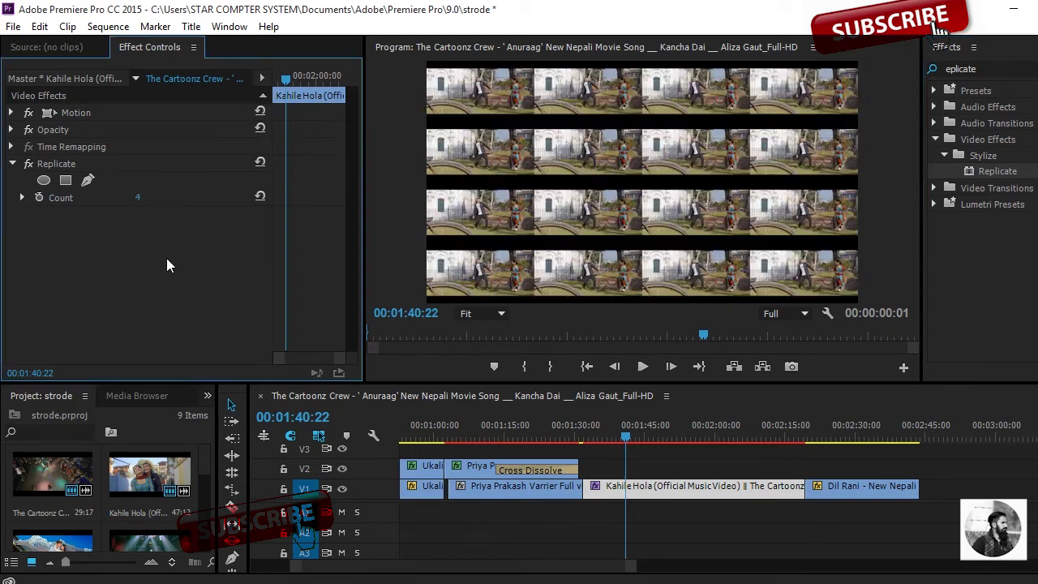
click(139, 198)
text(5)
click(157, 297)
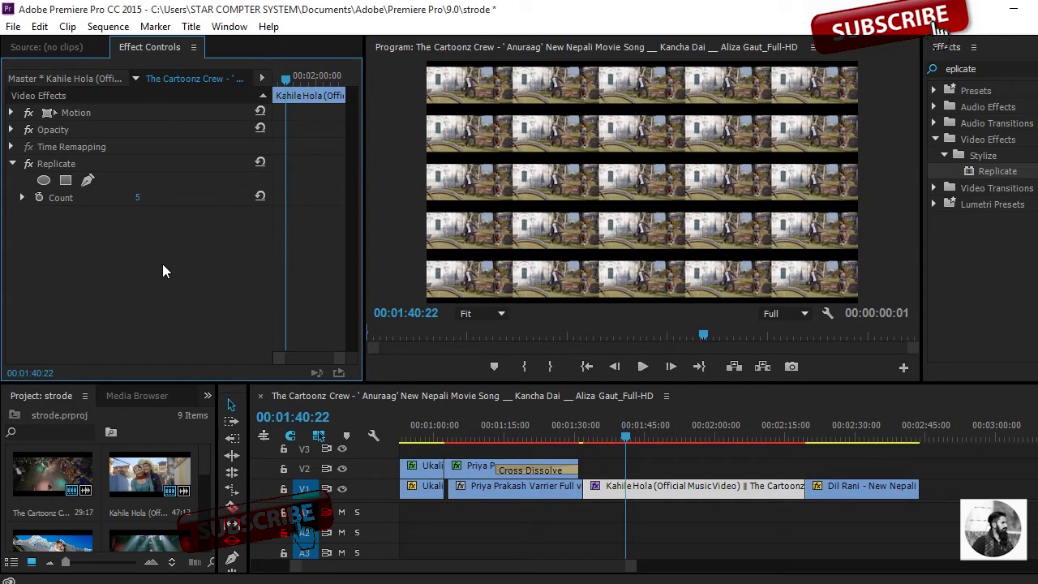
click(138, 198)
text(2)
click(148, 303)
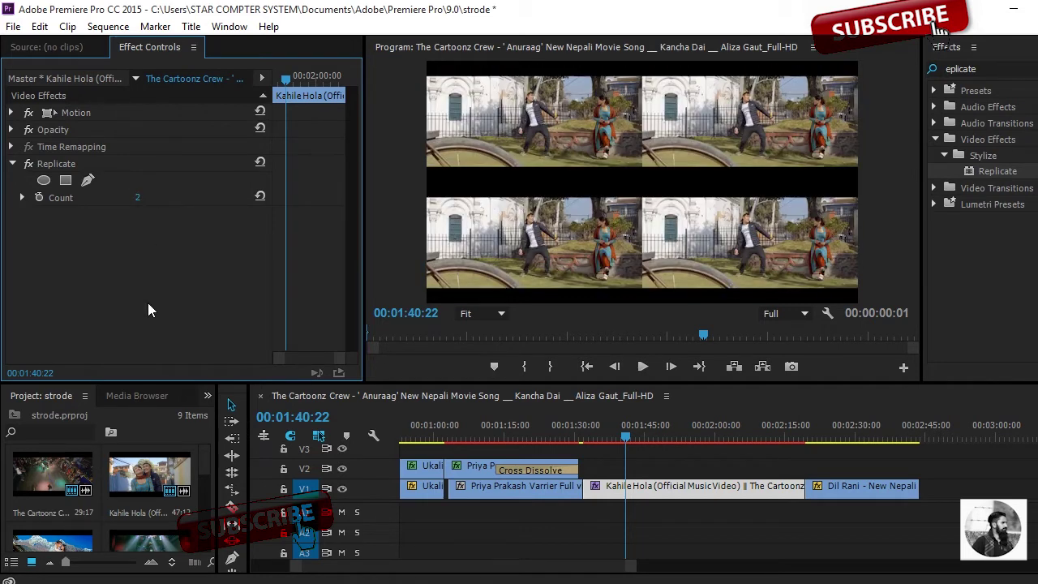
- Add a rectangle mask to Replicate; set Mask Expansion to 15, then 94, then 466
click(70, 184)
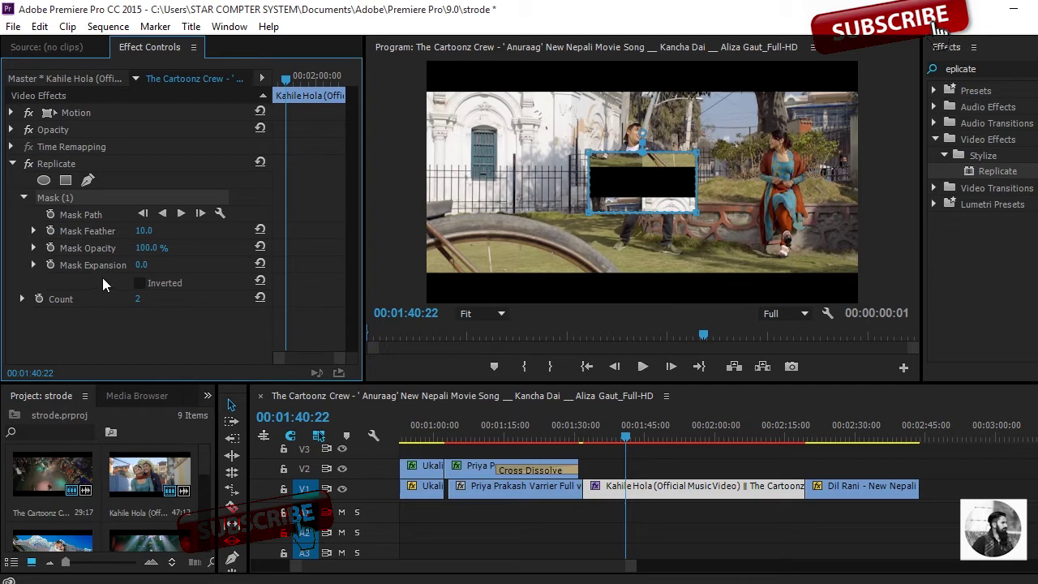
click(142, 265)
text(15)
key(Return)
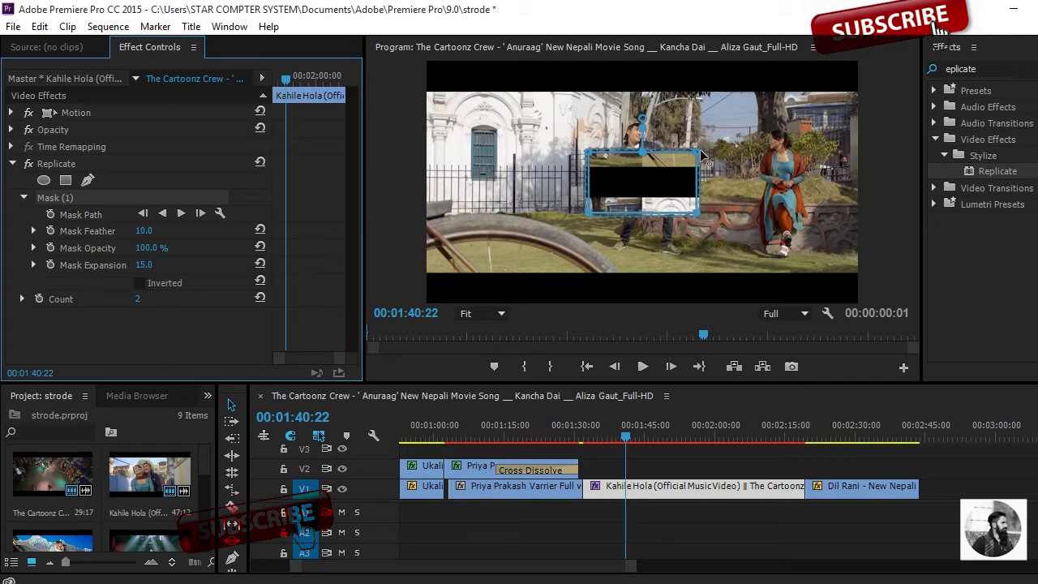
click(146, 265)
text(94)
key(Return)
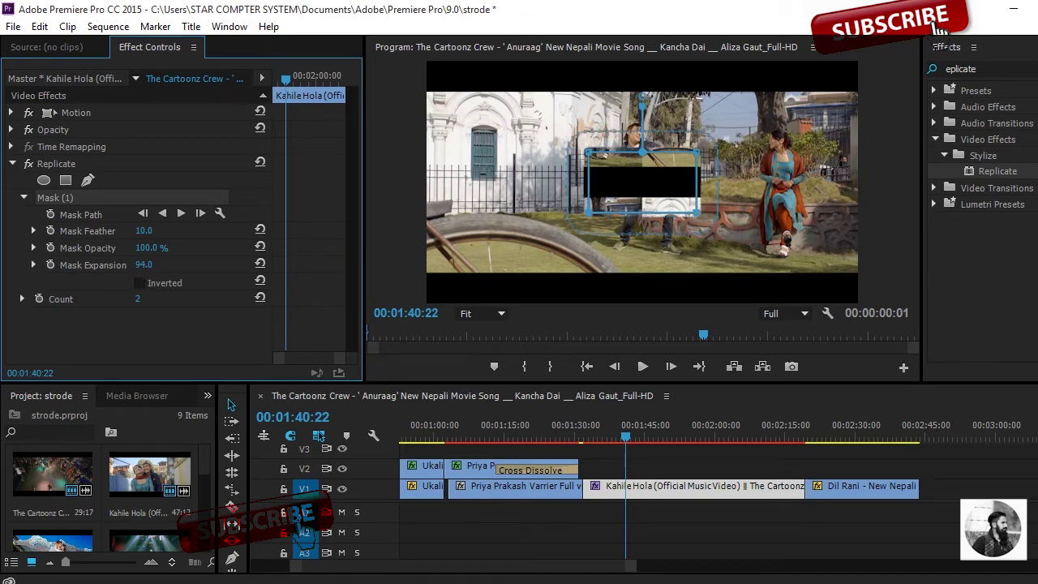
drag(146, 265, 243, 265)
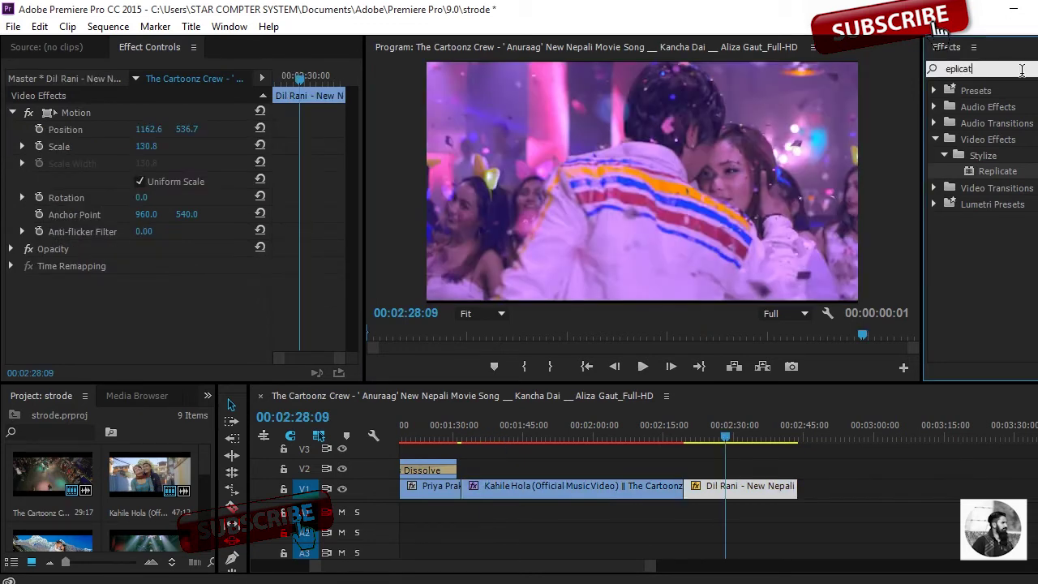
- Search 'checker' and apply the Checkerboard effect to the Dil Rani clip
key(BackSpace)
key(BackSpace)
key(BackSpace)
key(BackSpace)
key(BackSpace)
key(BackSpace)
key(BackSpace)
text(ch)
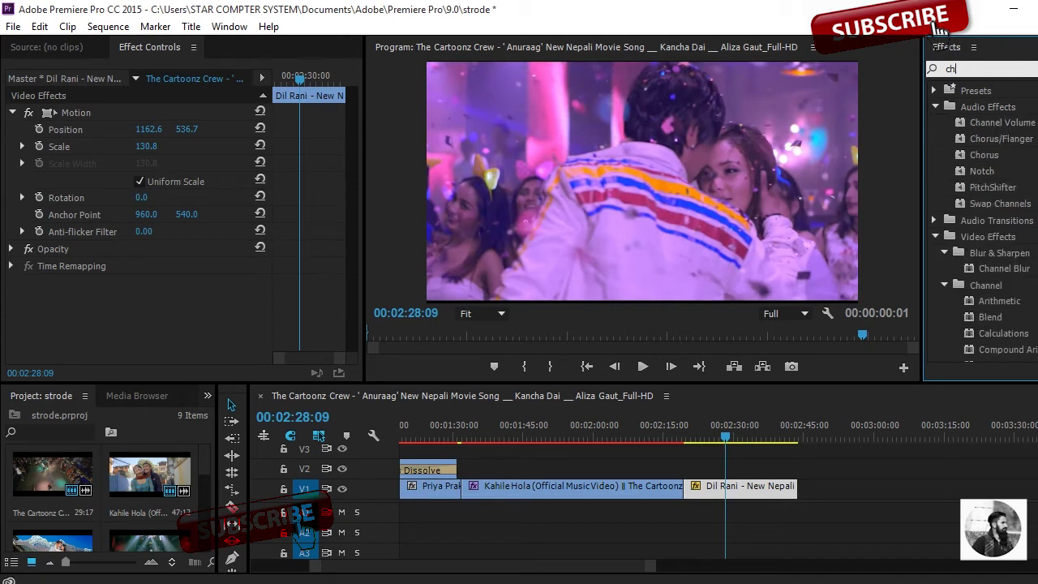
text(ecker)
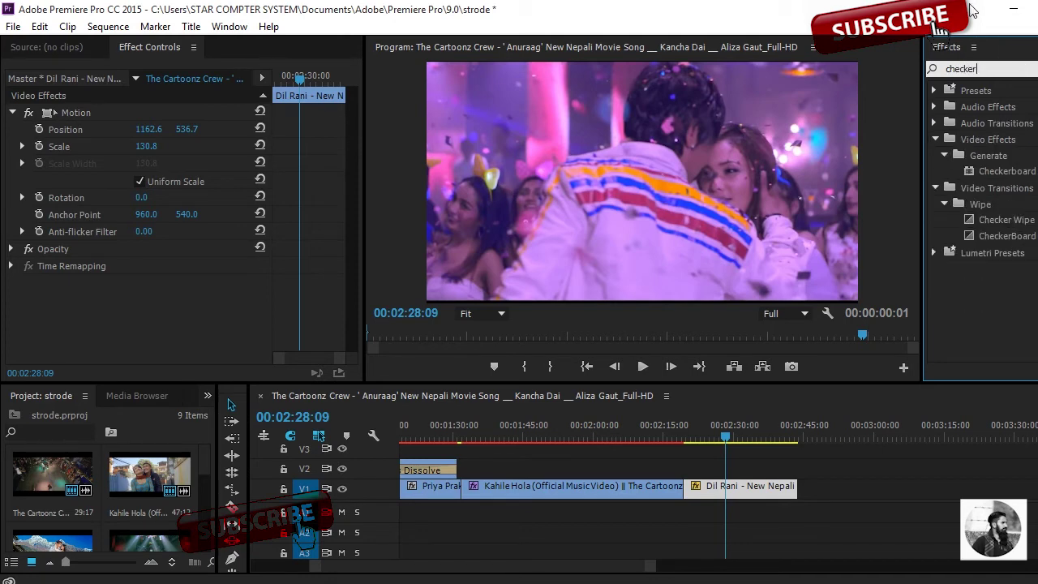
click(1009, 174)
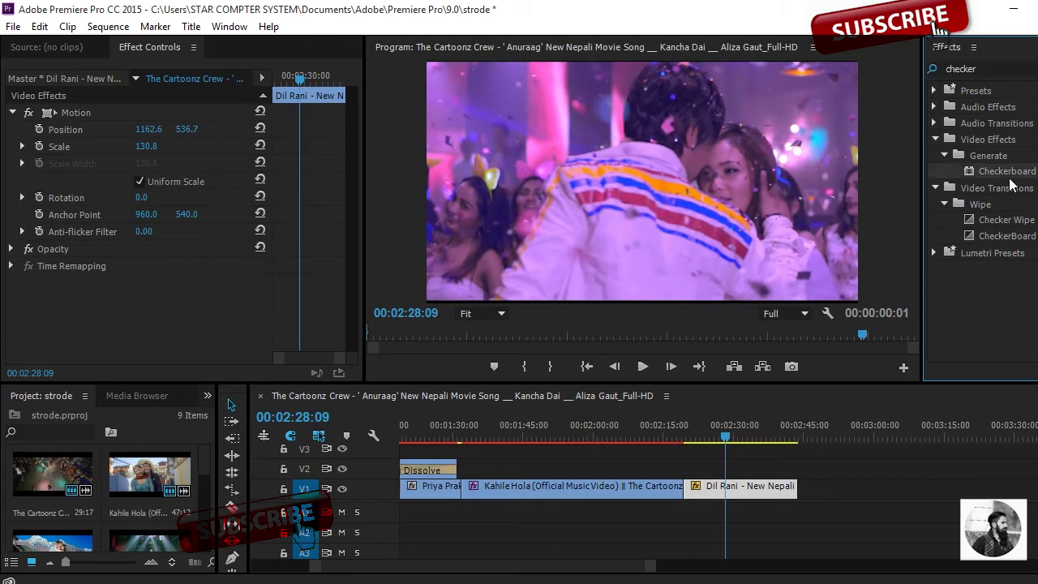
drag(1006, 180, 761, 490)
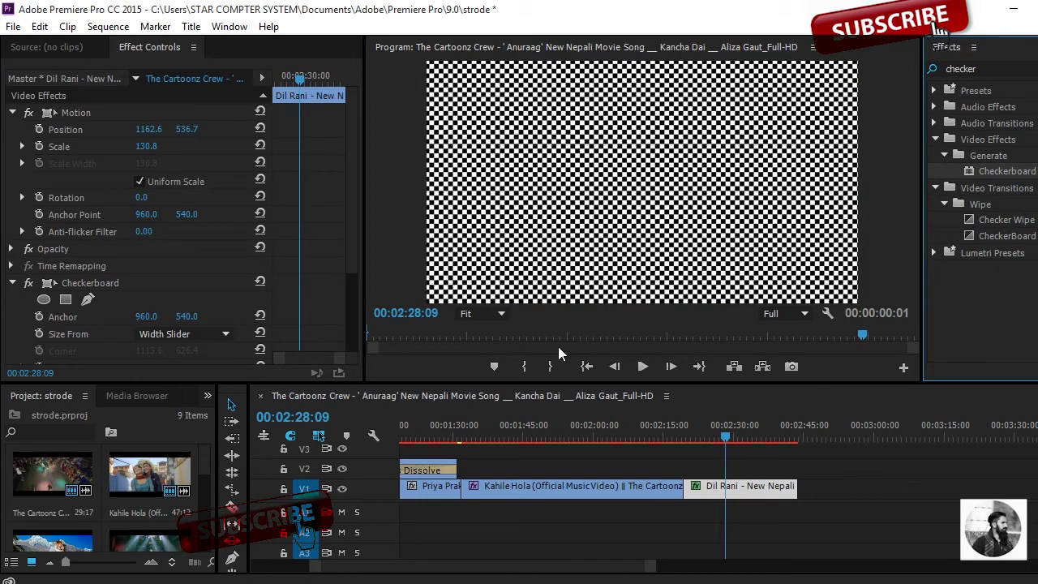
scroll(210, 170, down, 3)
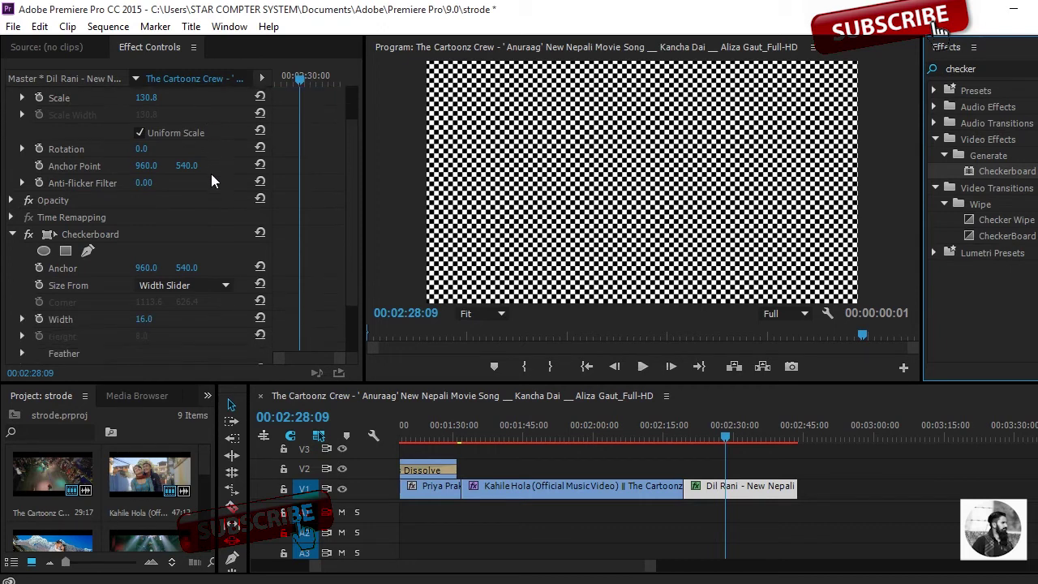
scroll(218, 198, down, 1)
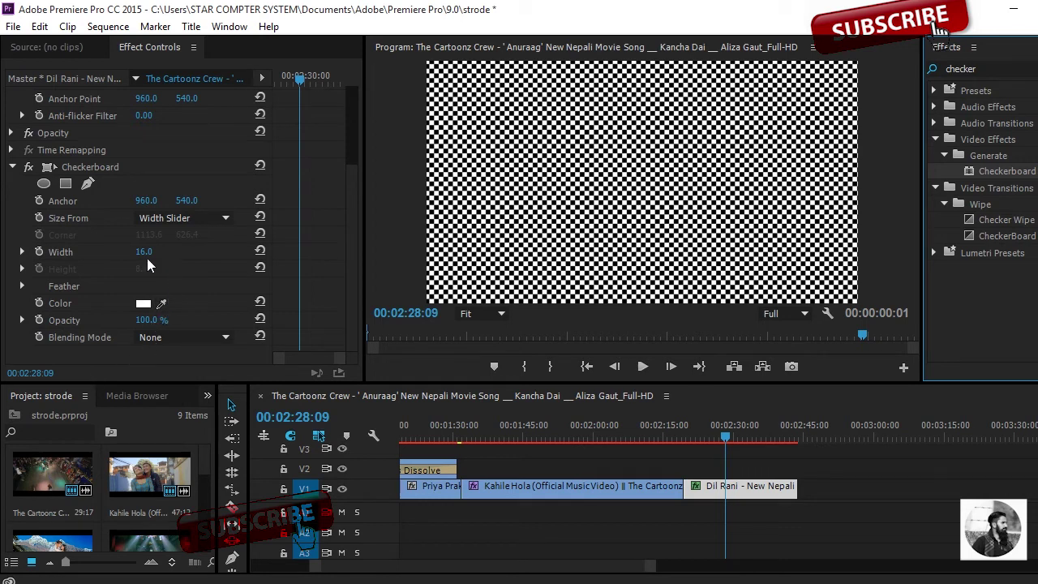
- Set the Checkerboard Width to 8 after trying 97 and 99
drag(142, 261, 208, 262)
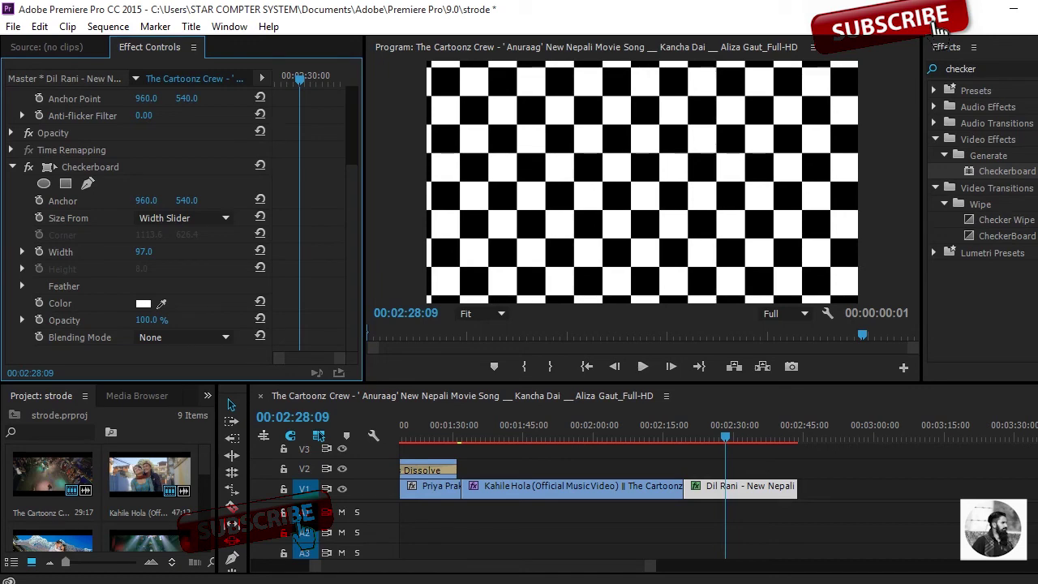
drag(208, 261, 212, 262)
click(146, 252)
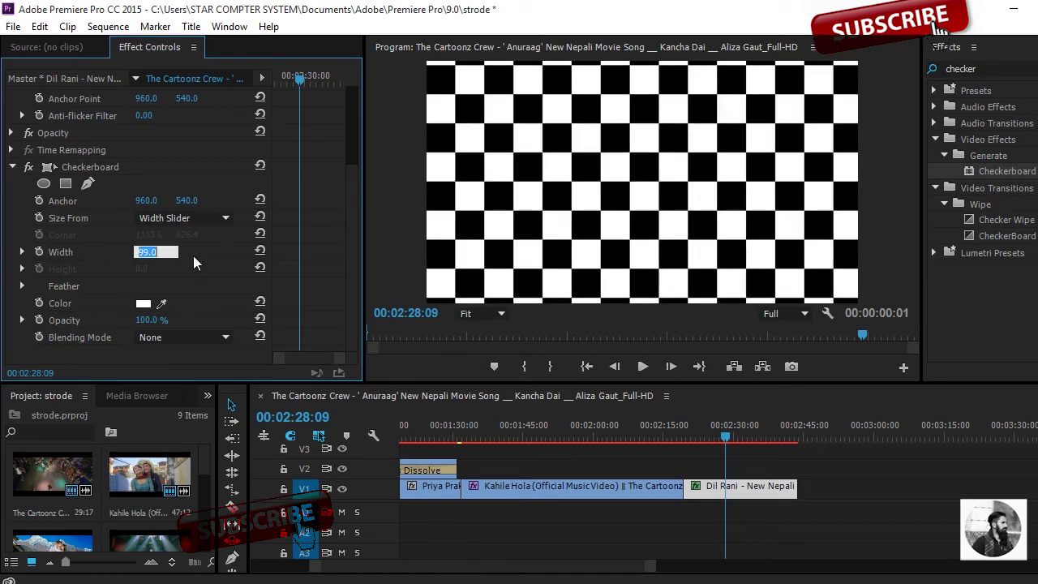
text(8)
key(Return)
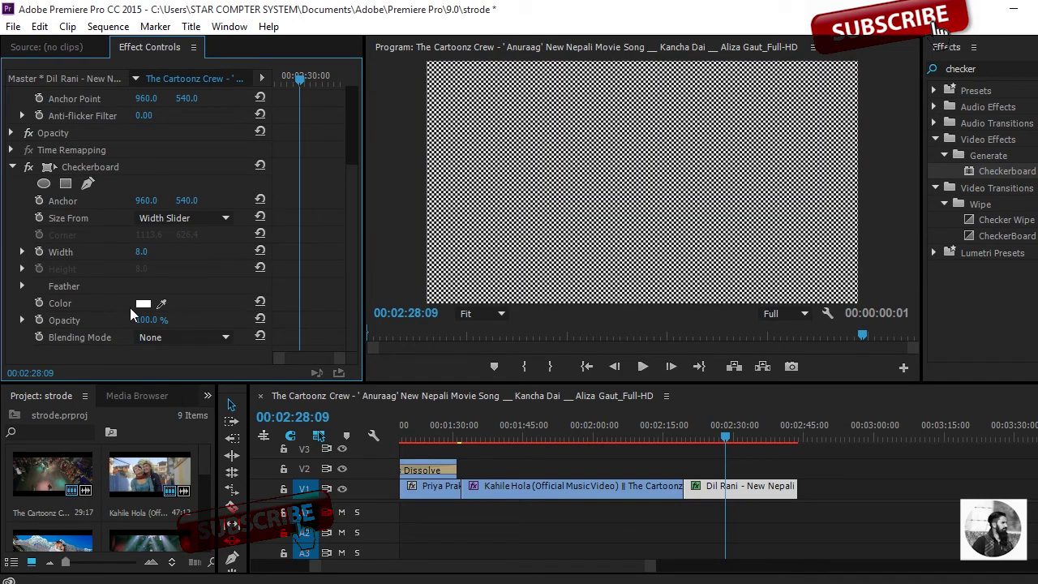
- Blend the checkerboard with Soft Light, then search the effects for 'post'
click(191, 338)
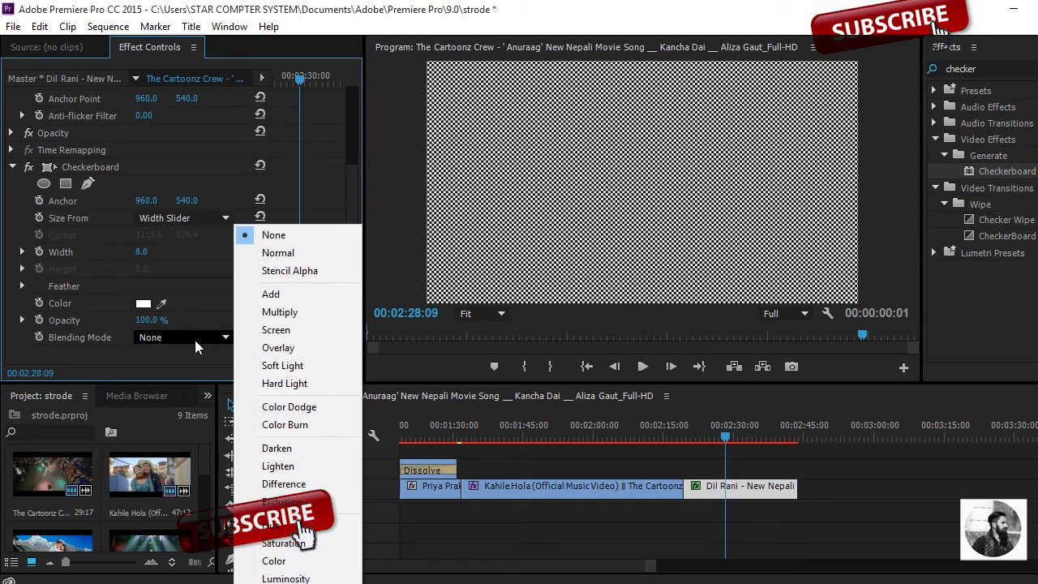
click(284, 366)
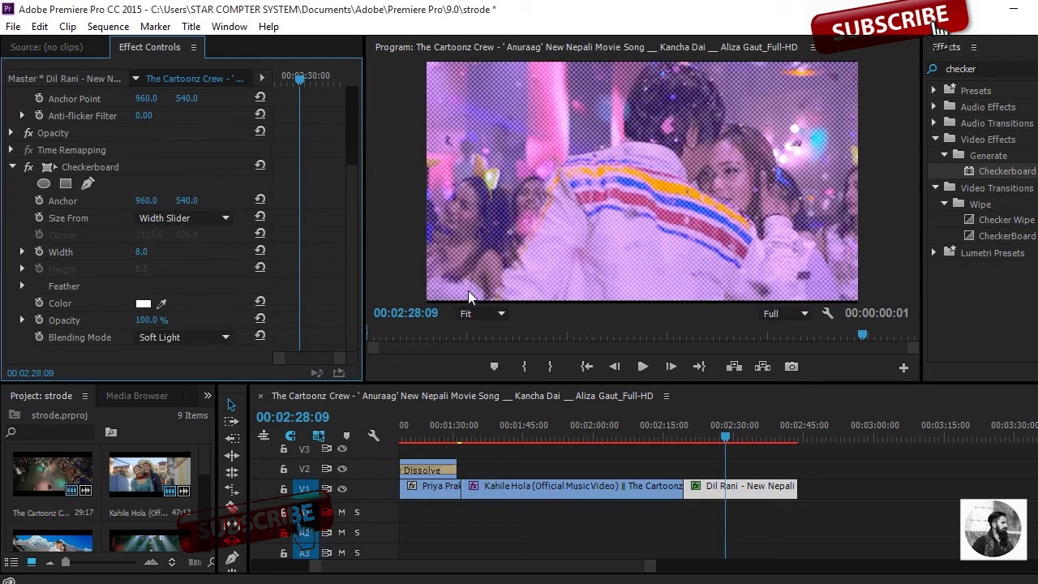
click(982, 69)
text(post)
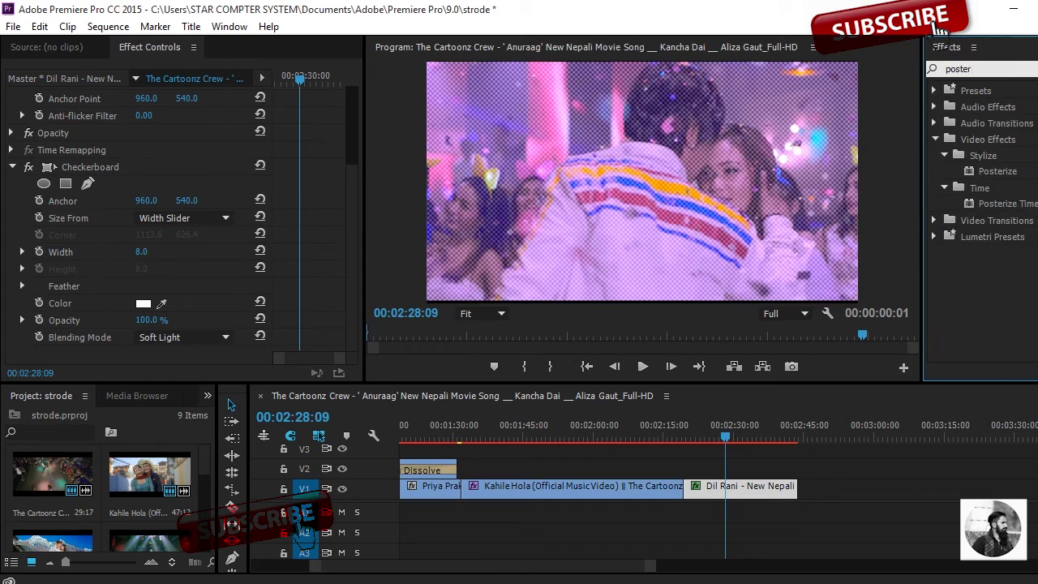
- Apply Posterize to the Dil Rani clip with Level 8 and play the result
drag(998, 171, 746, 491)
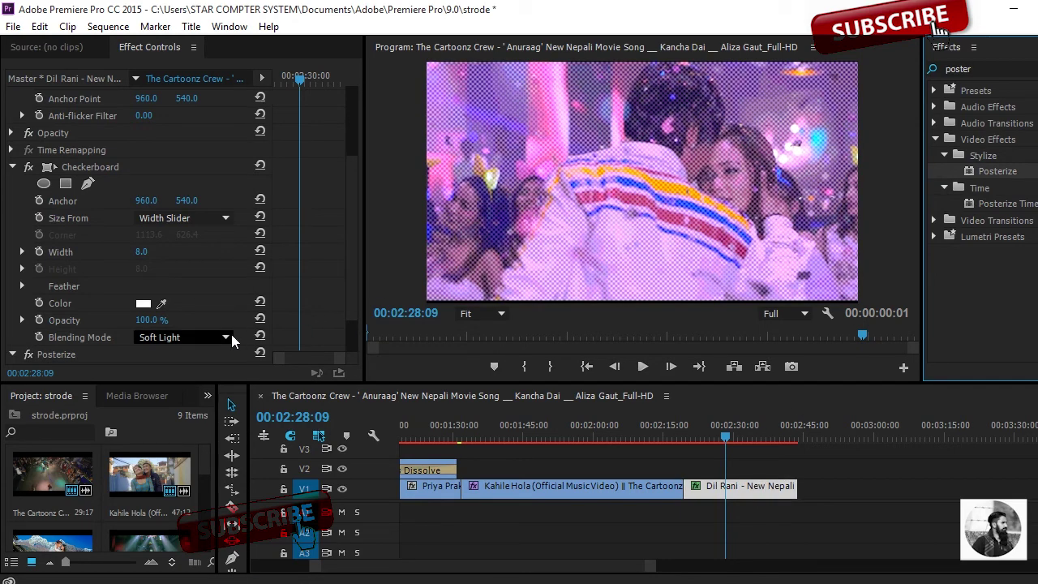
scroll(240, 276, down, 3)
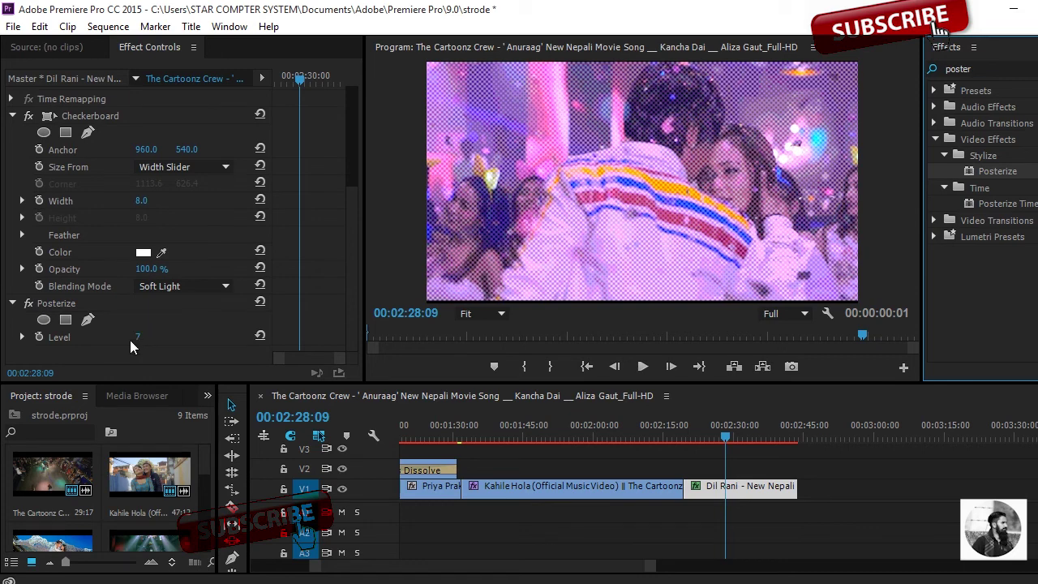
mouse_move(140, 341)
mouse_down()
mouse_move(187, 341)
mouse_move(136, 336)
mouse_up()
click(642, 367)
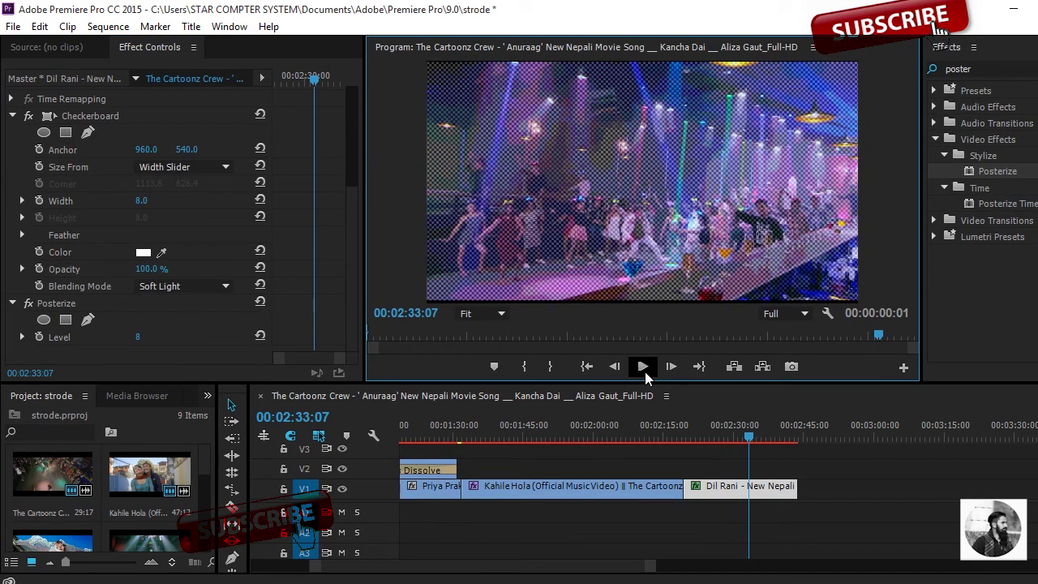